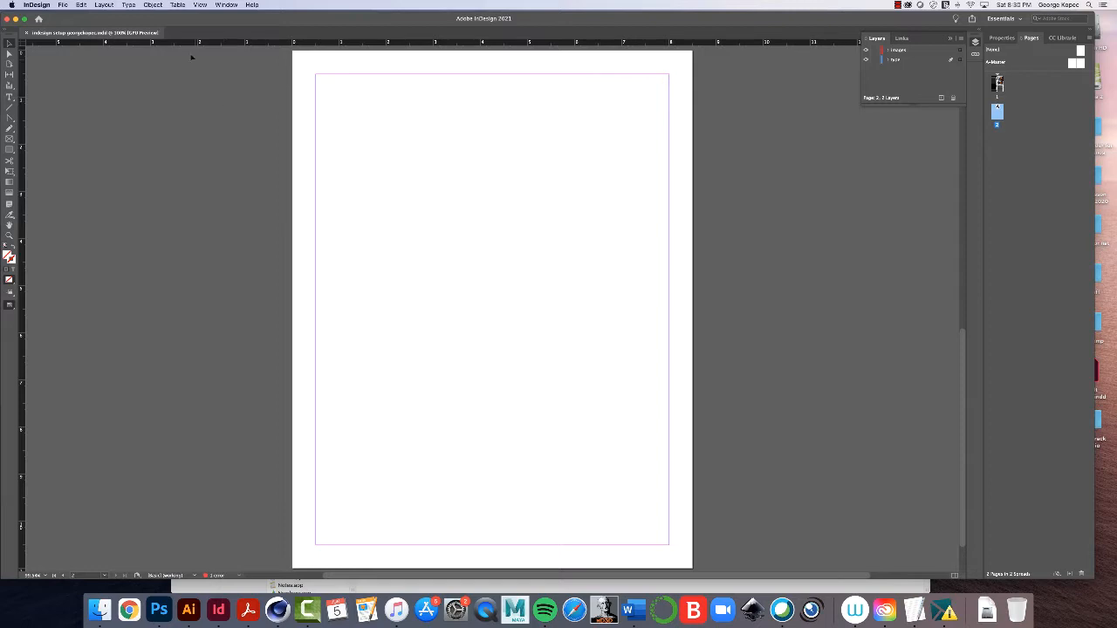
Set page 2's margins to 0.25 in on all sides and its number of columns to 2.
{"action": "left_click", "coordinate": [104, 5]}
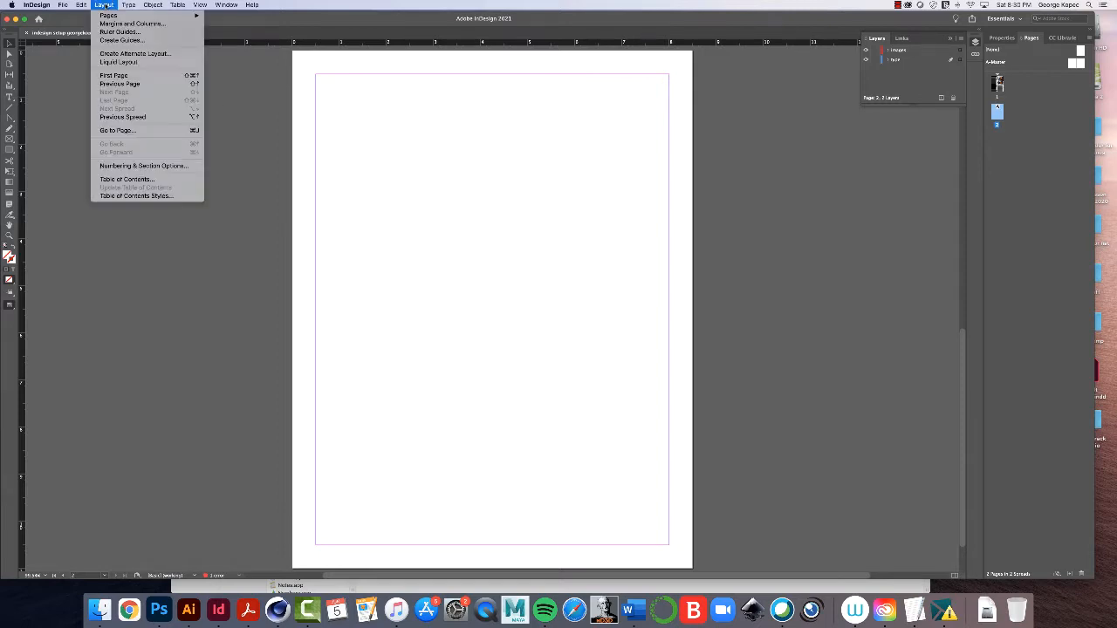
{"action": "left_click", "coordinate": [127, 24]}
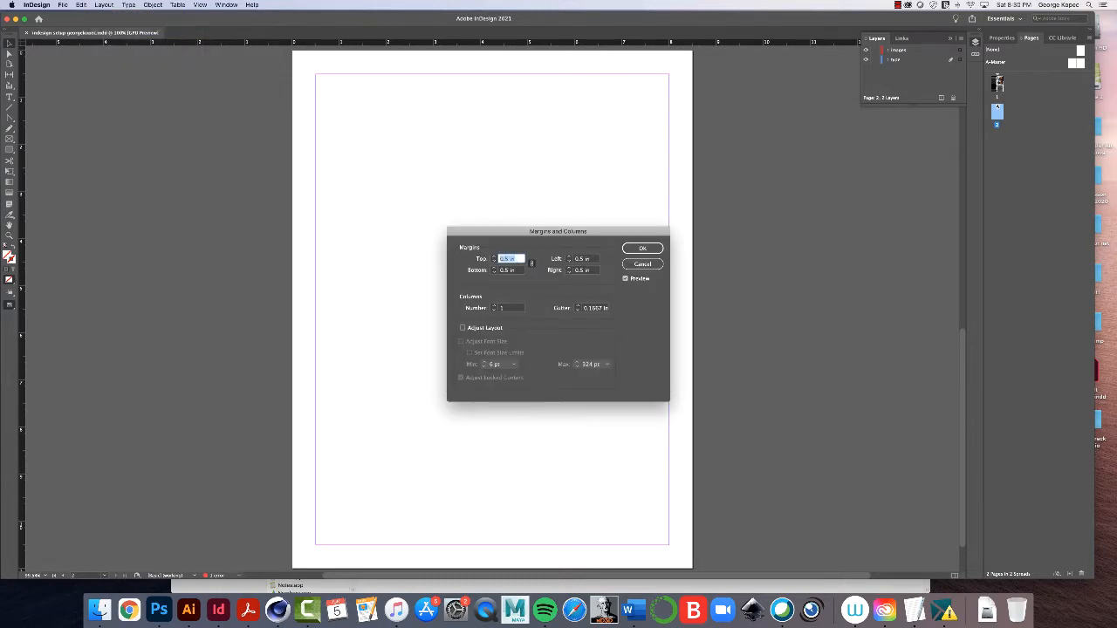
{"action": "type", "text": ".2"}
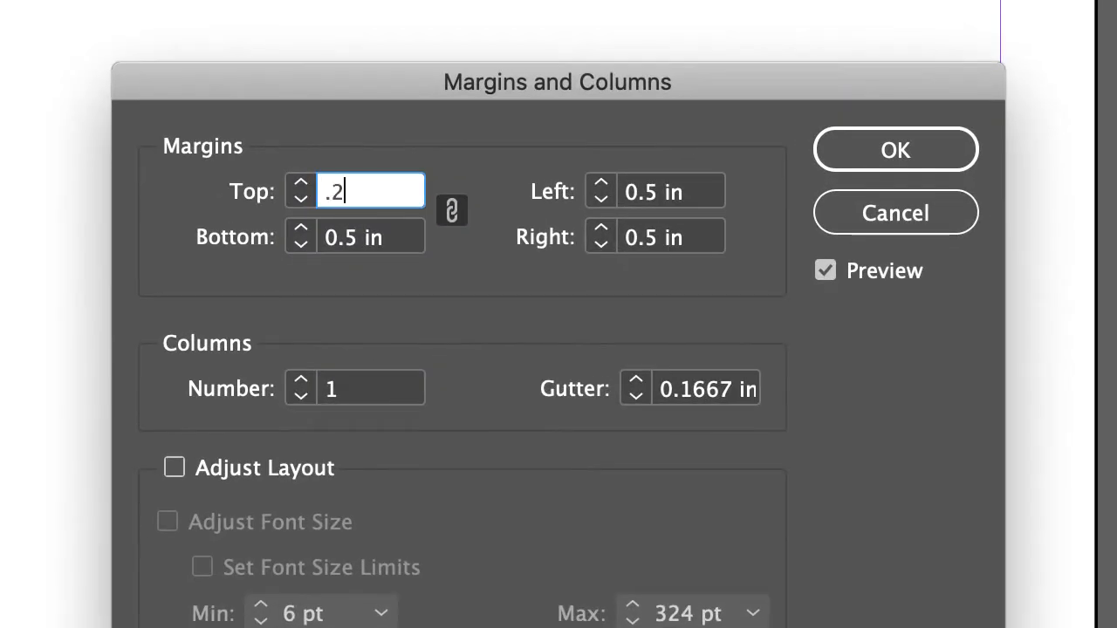
{"action": "type", "text": "5"}
{"action": "key", "text": "Tab"}
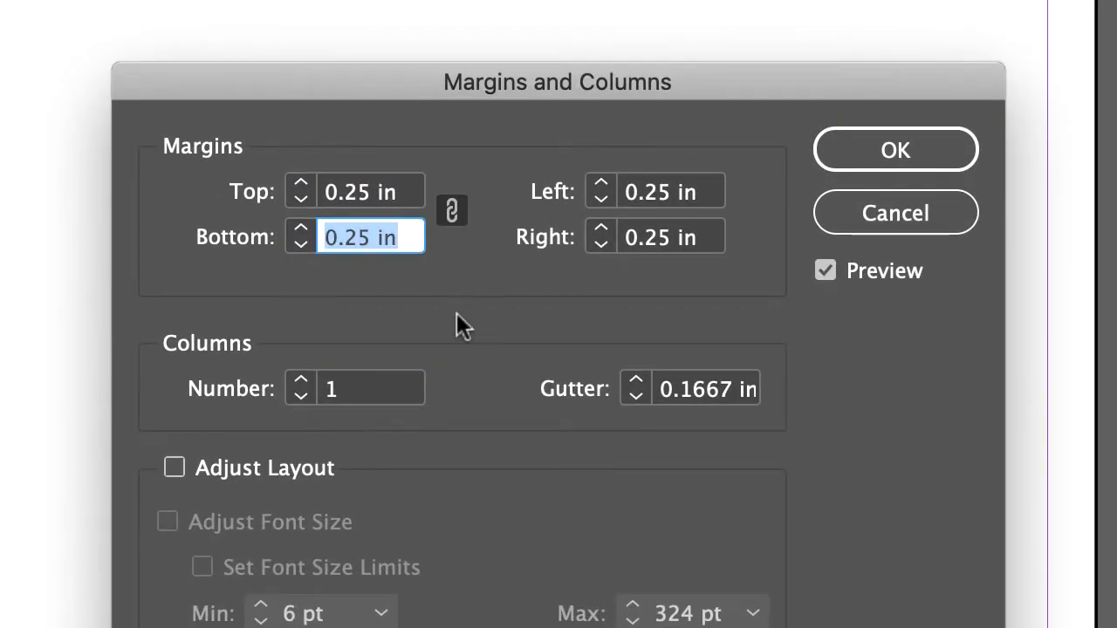
{"action": "left_click", "coordinate": [300, 382]}
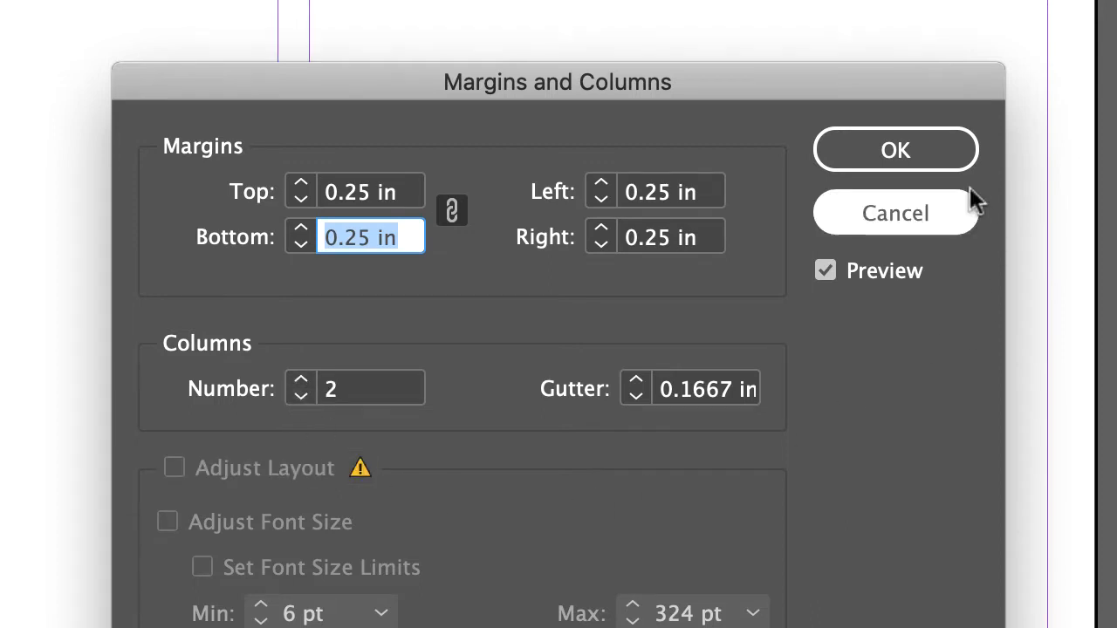
{"action": "left_click", "coordinate": [948, 169]}
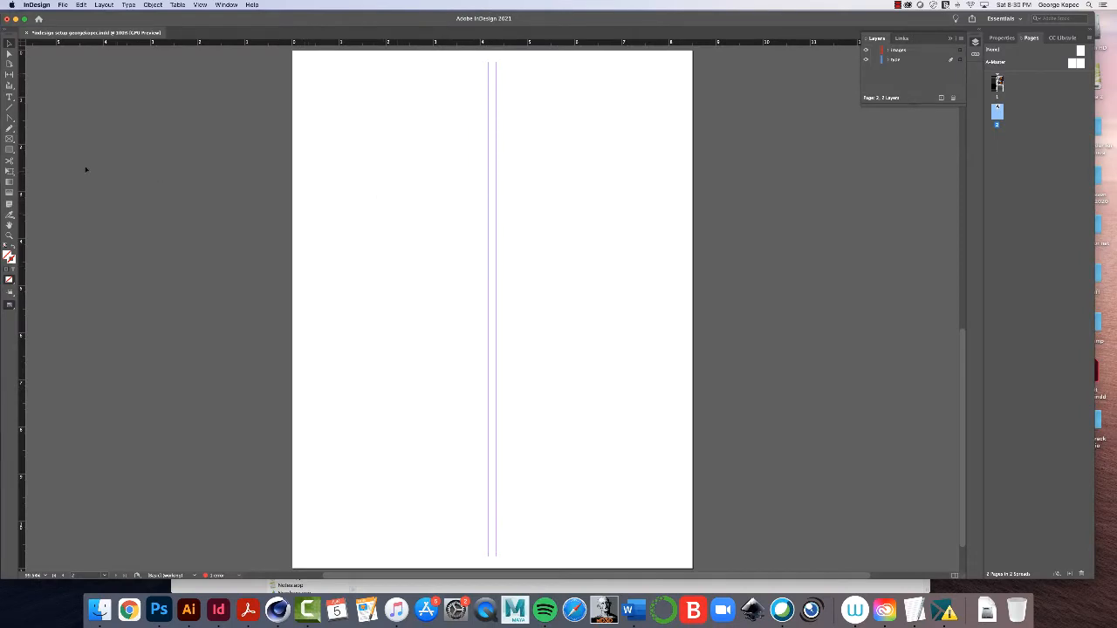
Draw a text frame over the upper half of page 2's left column and thread page 1's overset text into it.
{"action": "left_click", "coordinate": [9, 96]}
{"action": "left_click_drag", "start_coordinate": [306, 63], "coordinate": [489, 309]}
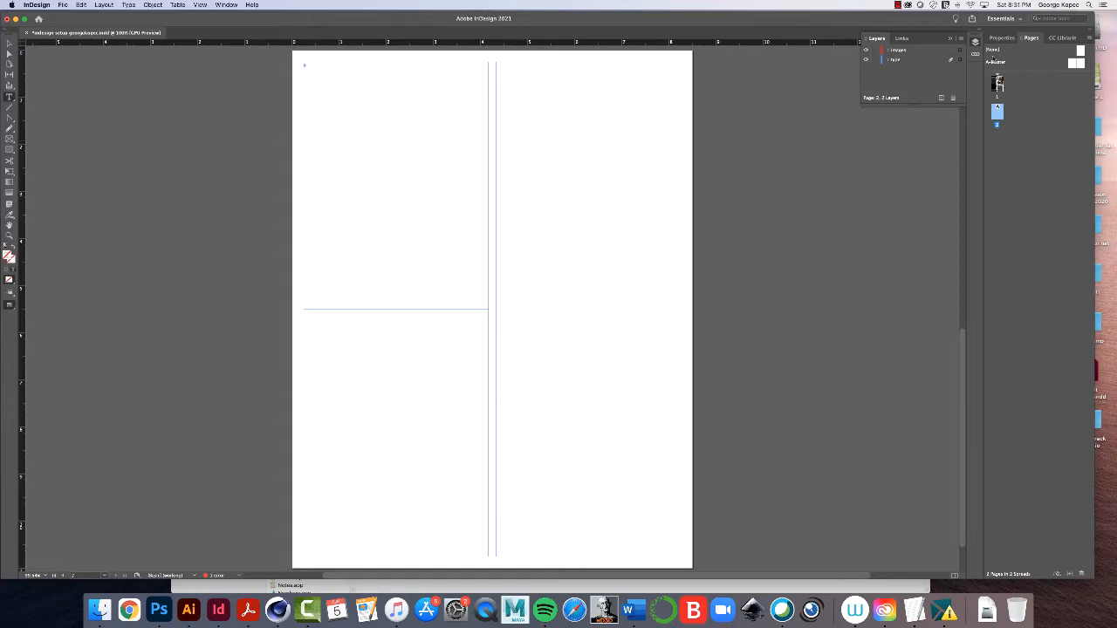
{"action": "double_click", "coordinate": [997, 82]}
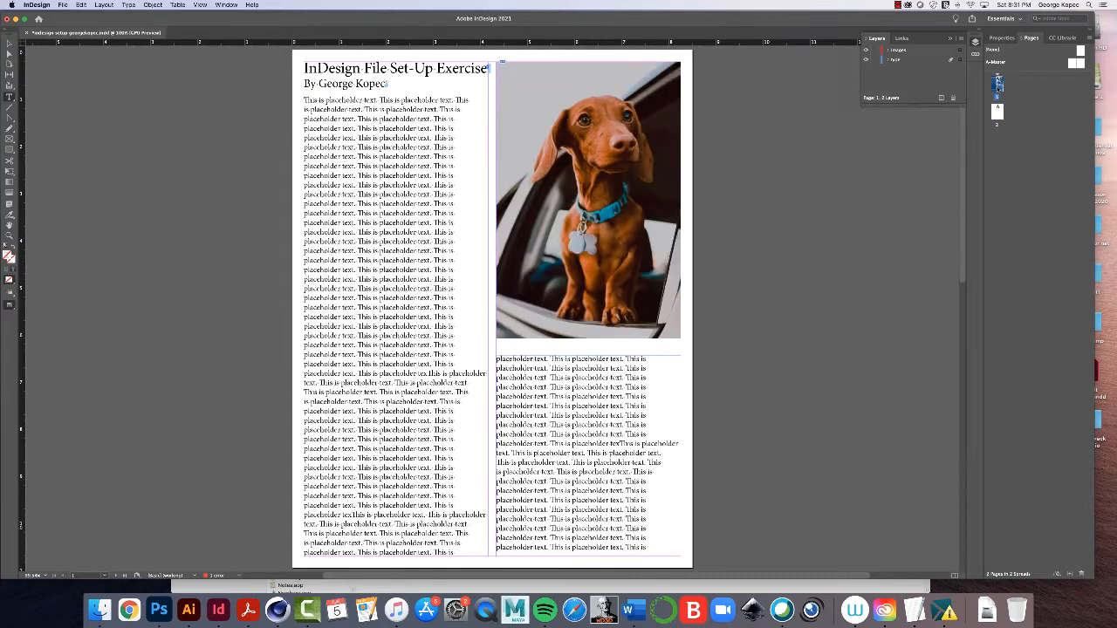
{"action": "scroll", "coordinate": [614, 305], "scroll_direction": "down", "scroll_amount": 10}
{"action": "scroll", "coordinate": [614, 305], "scroll_direction": "up", "scroll_amount": 8}
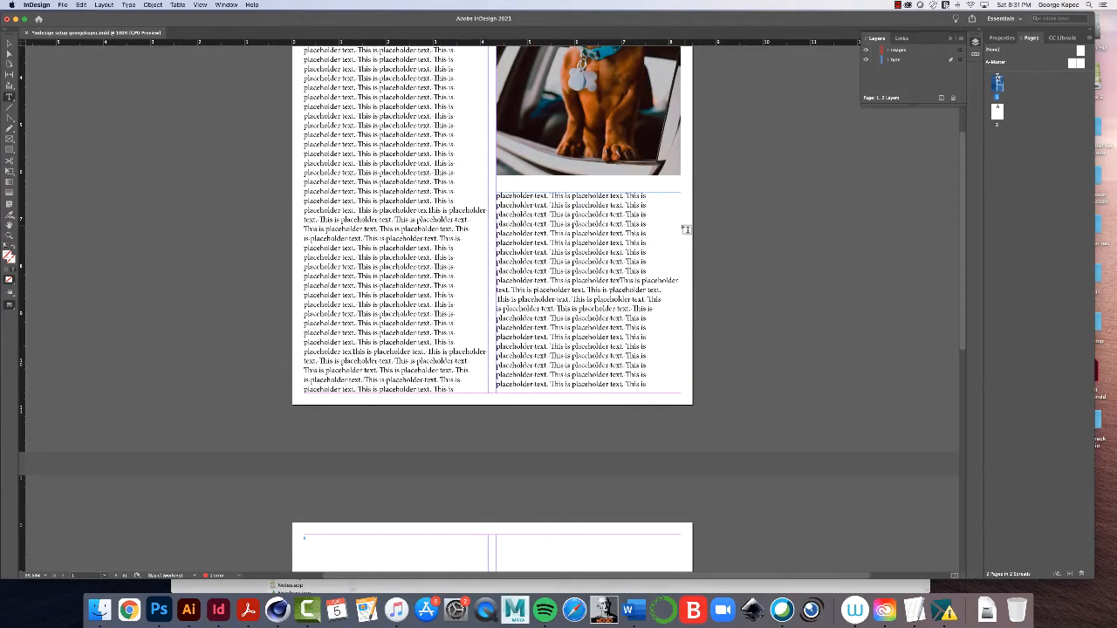
{"action": "scroll", "coordinate": [679, 227], "scroll_direction": "down", "scroll_amount": 3}
{"action": "scroll", "coordinate": [677, 227], "scroll_direction": "up", "scroll_amount": 1}
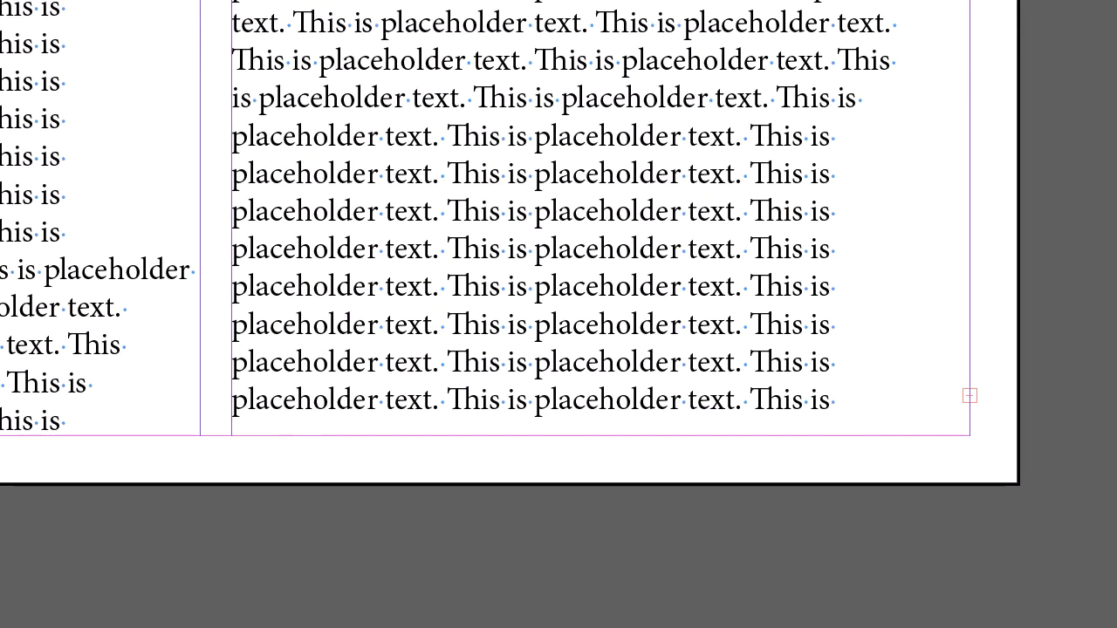
{"action": "left_click", "coordinate": [966, 393]}
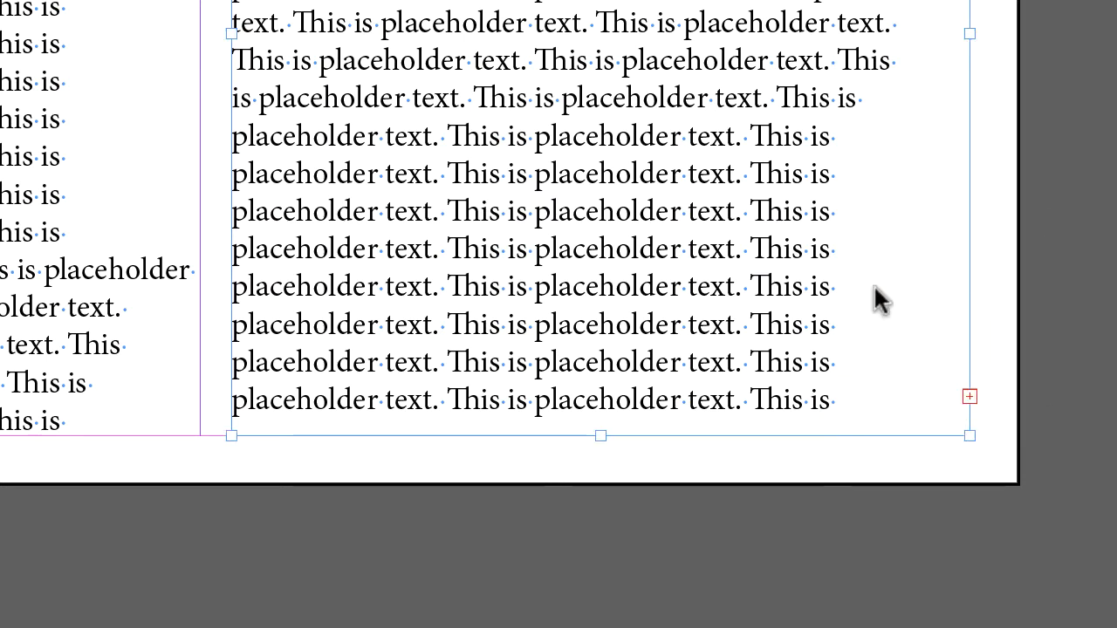
{"action": "left_click", "coordinate": [971, 399]}
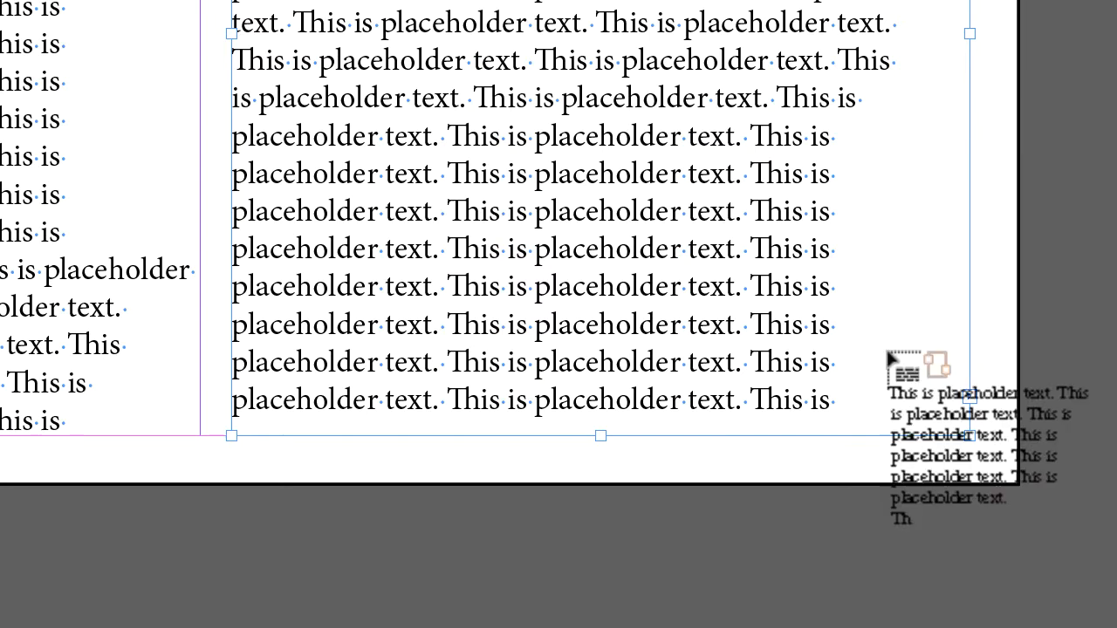
{"action": "scroll", "coordinate": [887, 363], "scroll_direction": "down", "scroll_amount": 10}
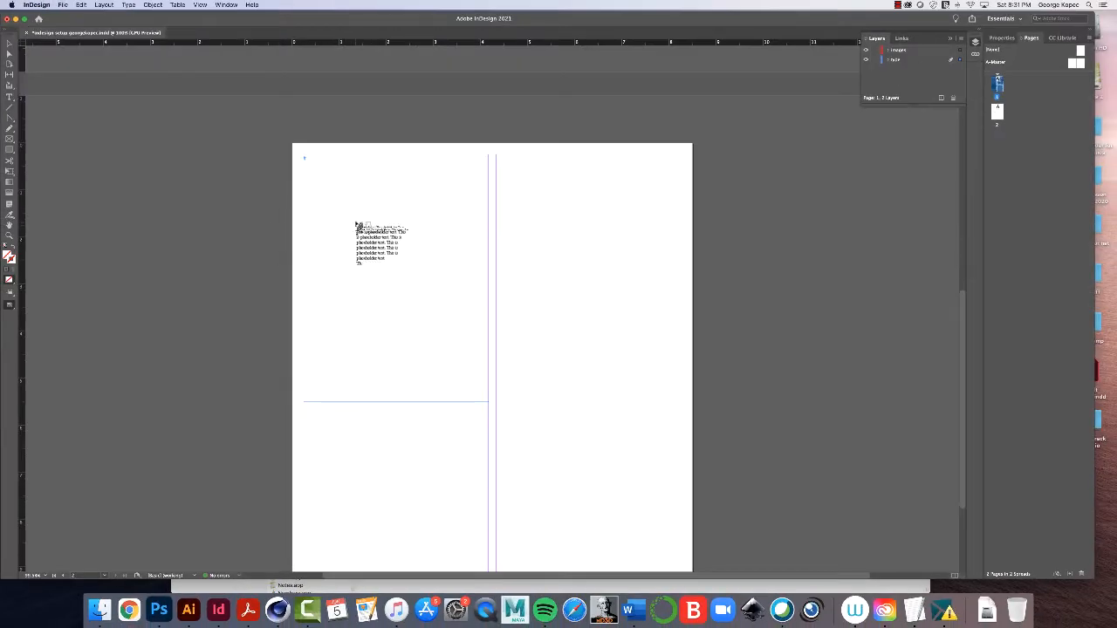
{"action": "key", "text": "Escape"}
{"action": "left_click", "coordinate": [363, 250]}
{"action": "scroll", "coordinate": [449, 291], "scroll_direction": "up", "scroll_amount": 10}
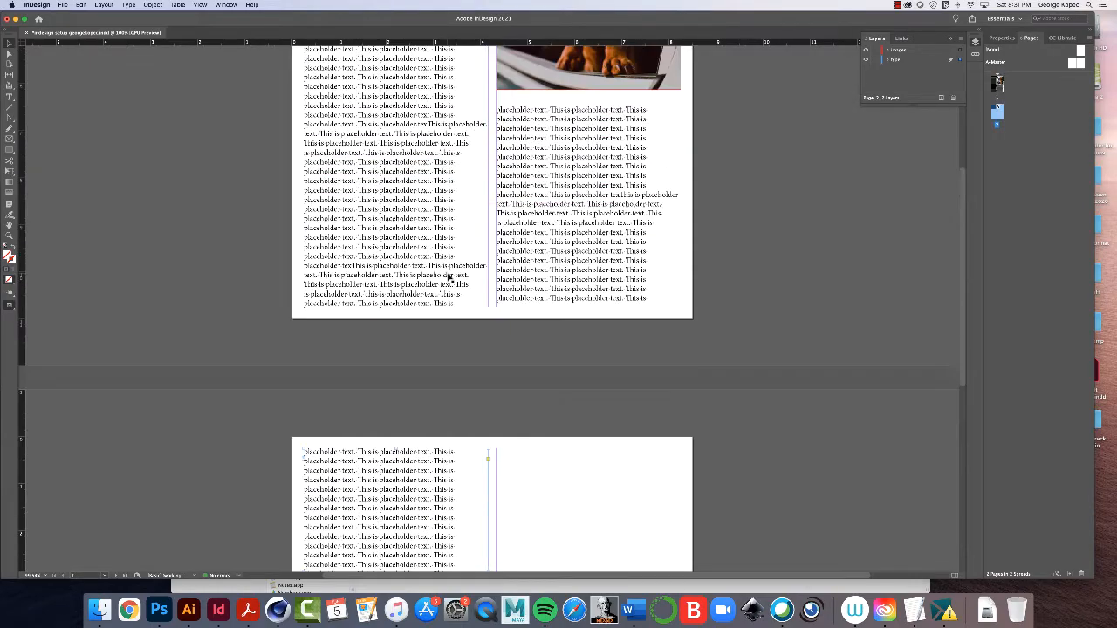
Shorten page 2's text frame so its bottom edge sits just below the last line of text.
{"action": "scroll", "coordinate": [605, 305], "scroll_direction": "down", "scroll_amount": 5}
{"action": "scroll", "coordinate": [541, 315], "scroll_direction": "down", "scroll_amount": 3}
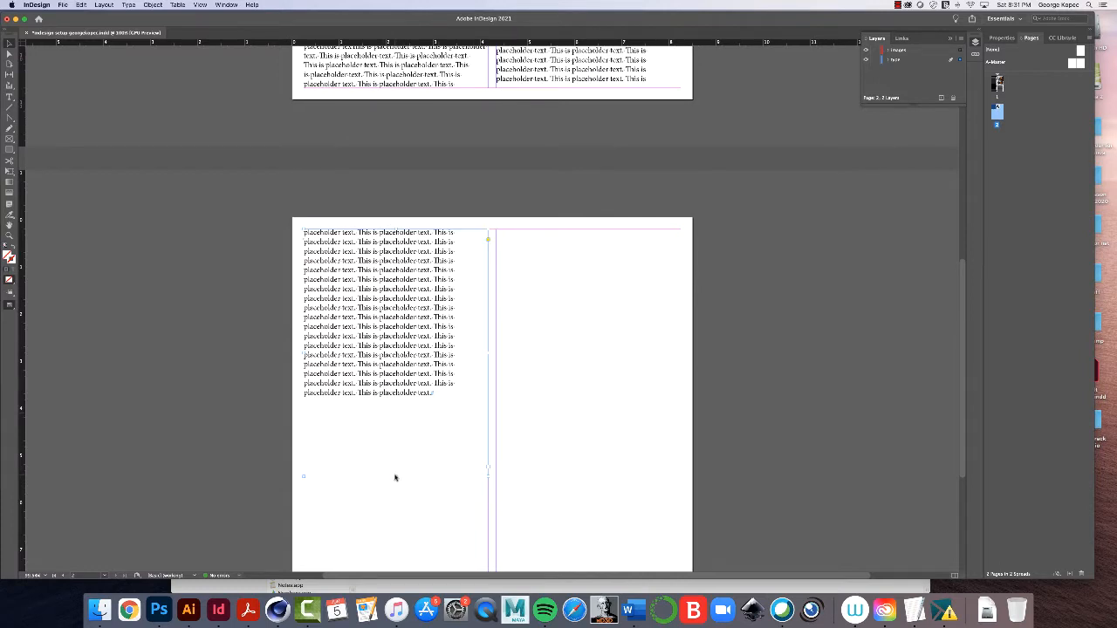
{"action": "left_click_drag", "start_coordinate": [395, 475], "coordinate": [395, 403]}
{"action": "scroll", "coordinate": [410, 344], "scroll_direction": "down", "scroll_amount": 3}
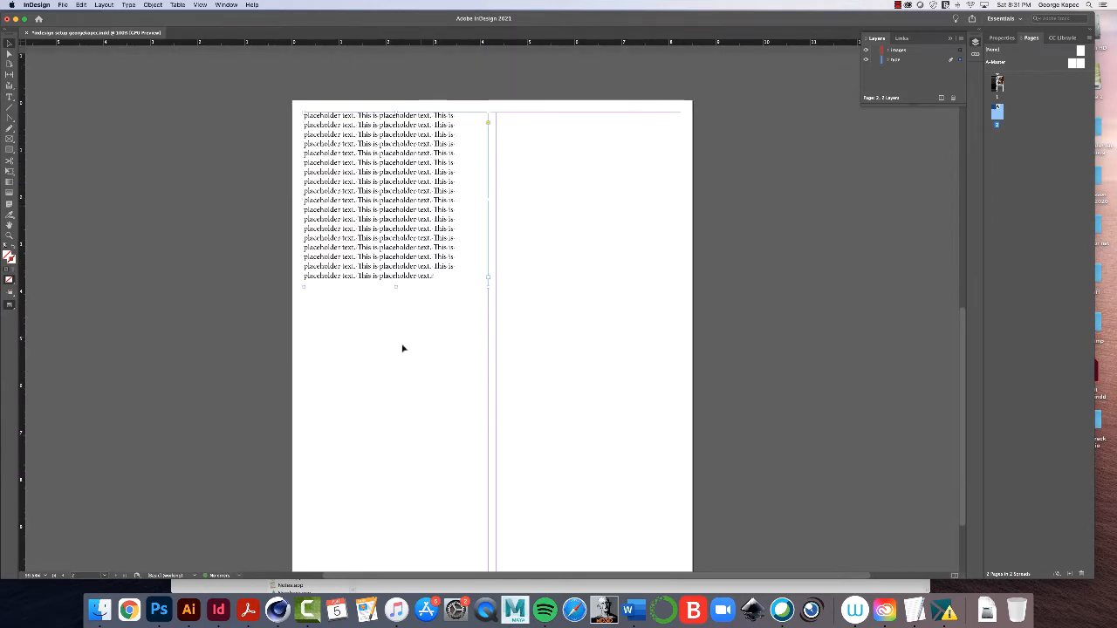
Make the images layer active and lock the type layer.
{"action": "scroll", "coordinate": [417, 380], "scroll_direction": "up", "scroll_amount": 2}
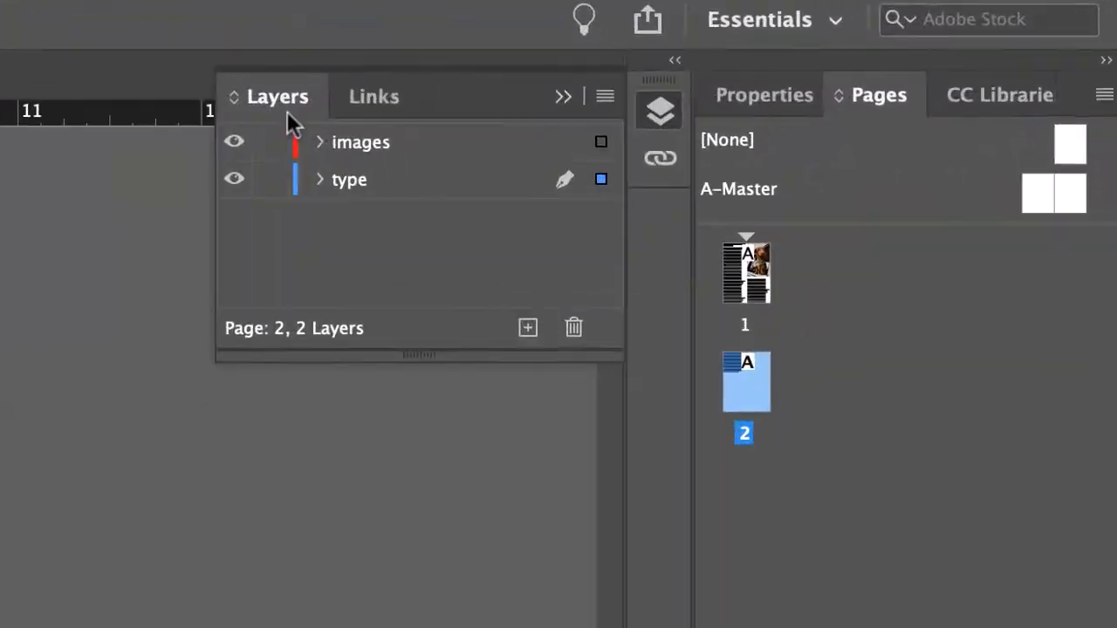
{"action": "left_click", "coordinate": [430, 147]}
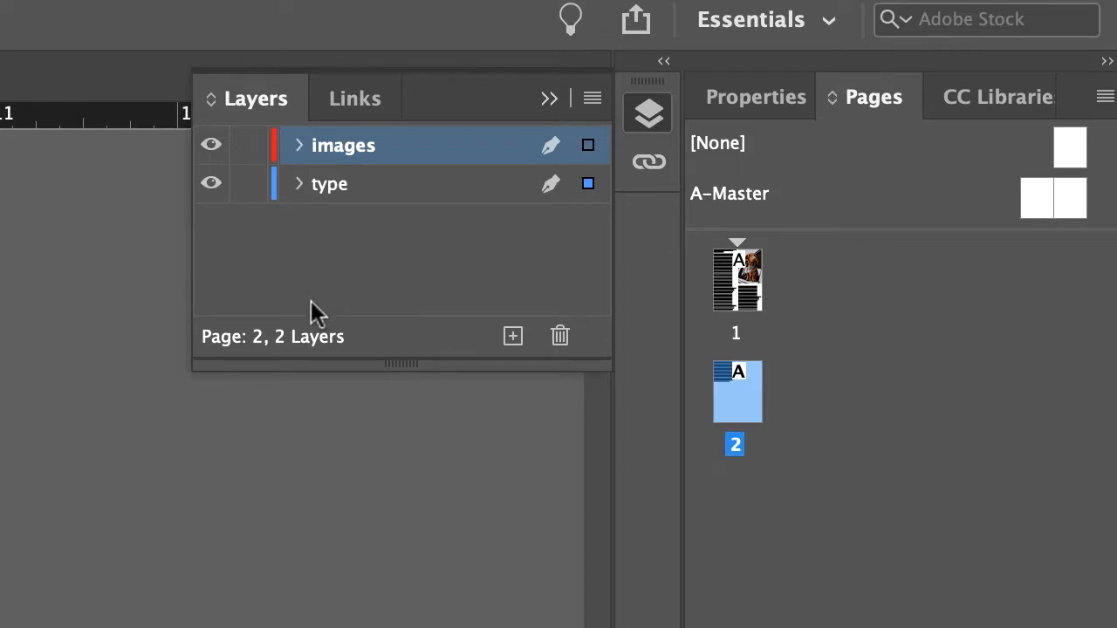
{"action": "left_click", "coordinate": [248, 184]}
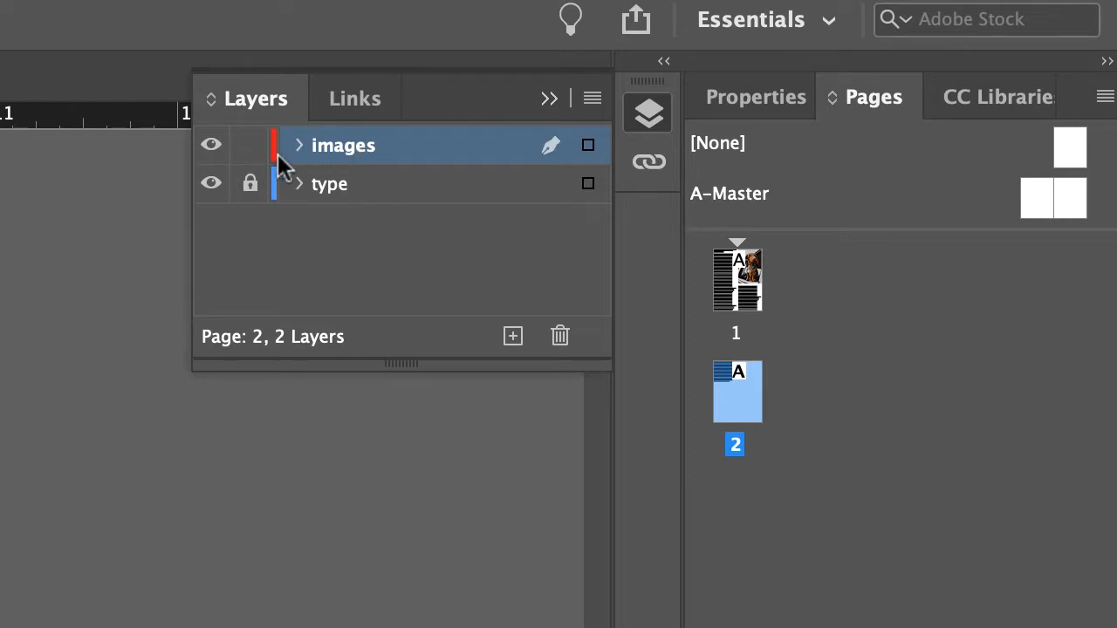
Draw a rectangle image frame across the full width of page 2's left column, a short gap below the text.
{"action": "scroll", "coordinate": [96, 349], "scroll_direction": "down", "scroll_amount": 5}
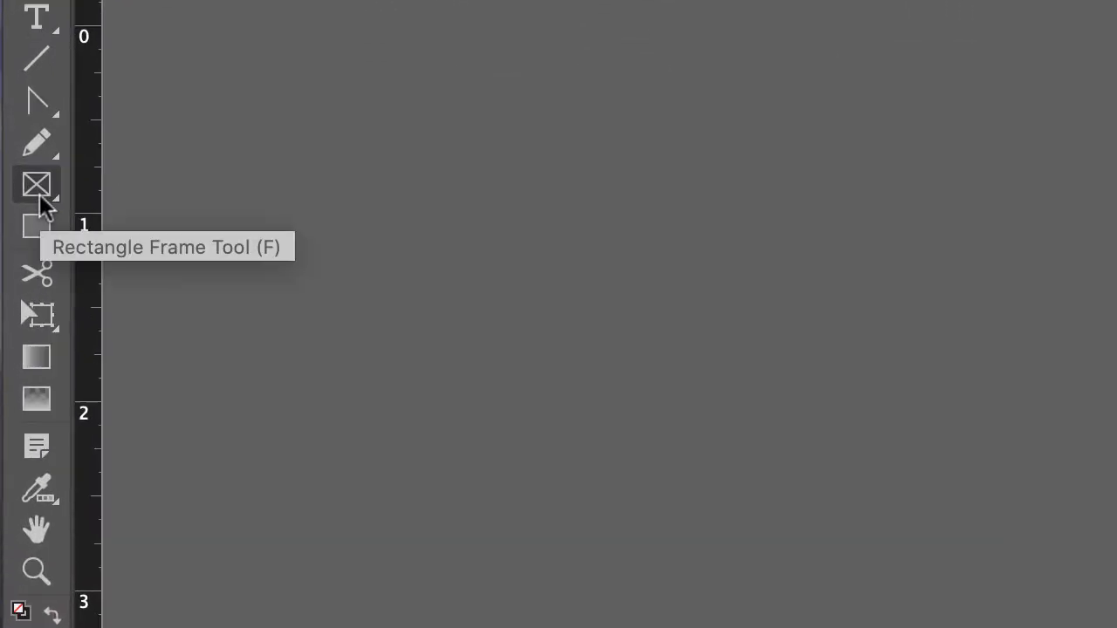
{"action": "left_click", "coordinate": [44, 196]}
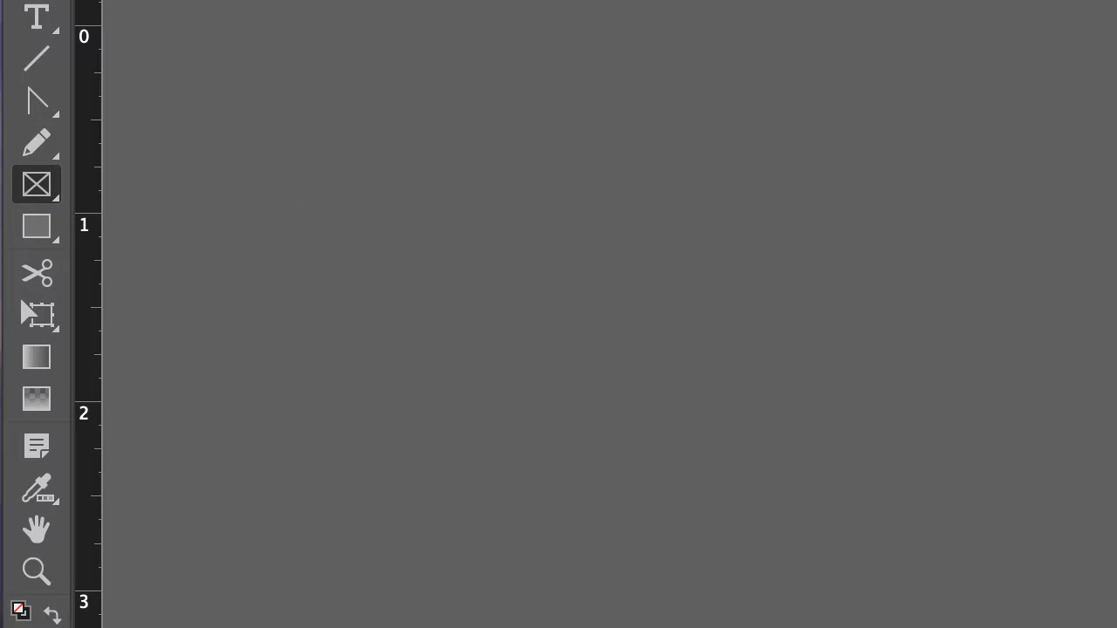
{"action": "left_click_drag", "start_coordinate": [646, 561], "coordinate": [489, 560]}
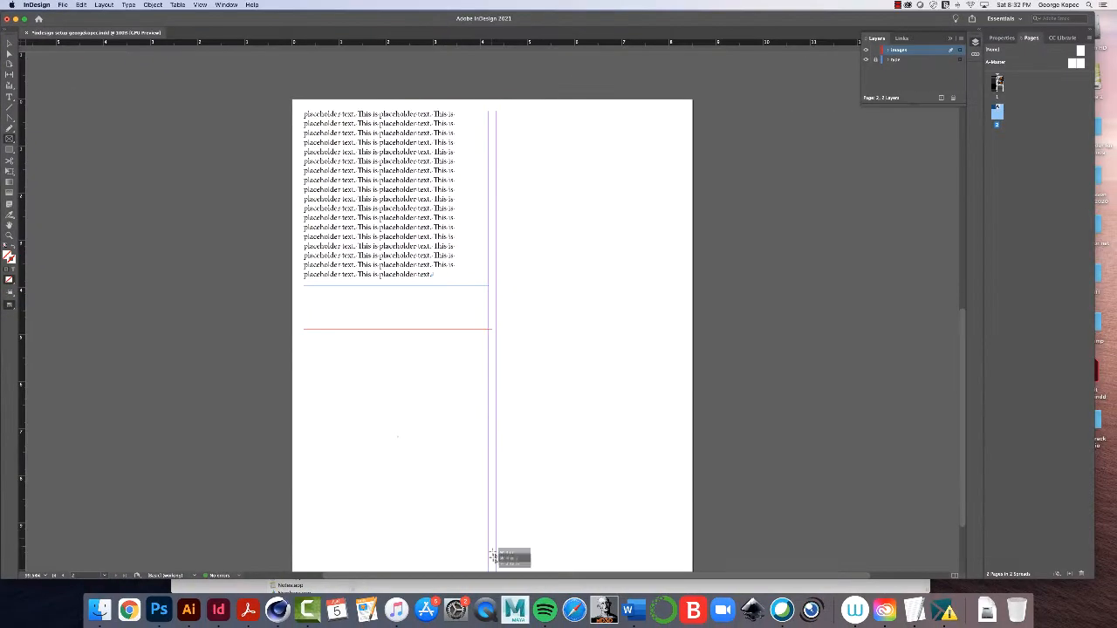
{"action": "scroll", "coordinate": [509, 457], "scroll_direction": "down", "scroll_amount": 3}
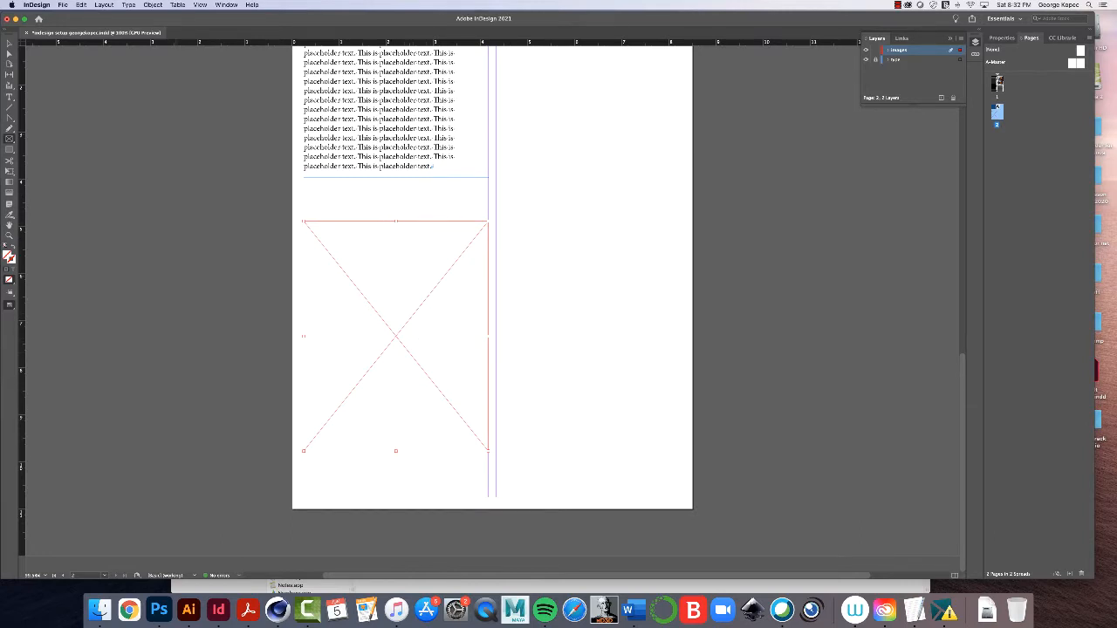
Place the IMG_1006 WEB.jpg cat photo from the _resources folder into the empty image frame.
{"action": "left_click", "coordinate": [63, 6]}
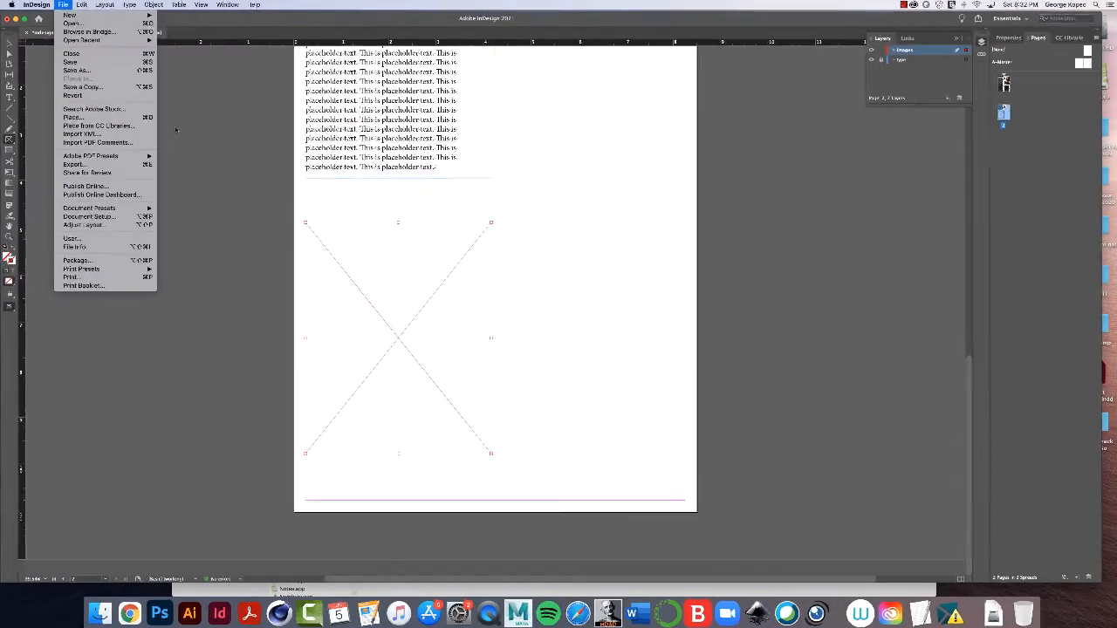
{"action": "left_click", "coordinate": [699, 512]}
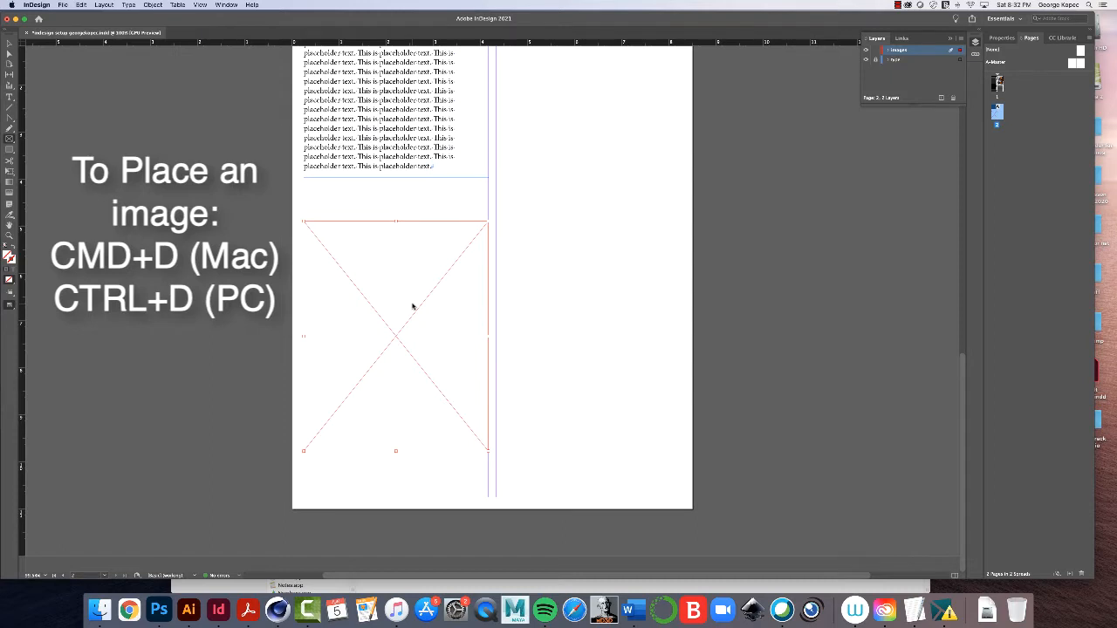
{"action": "key", "text": "super+d"}
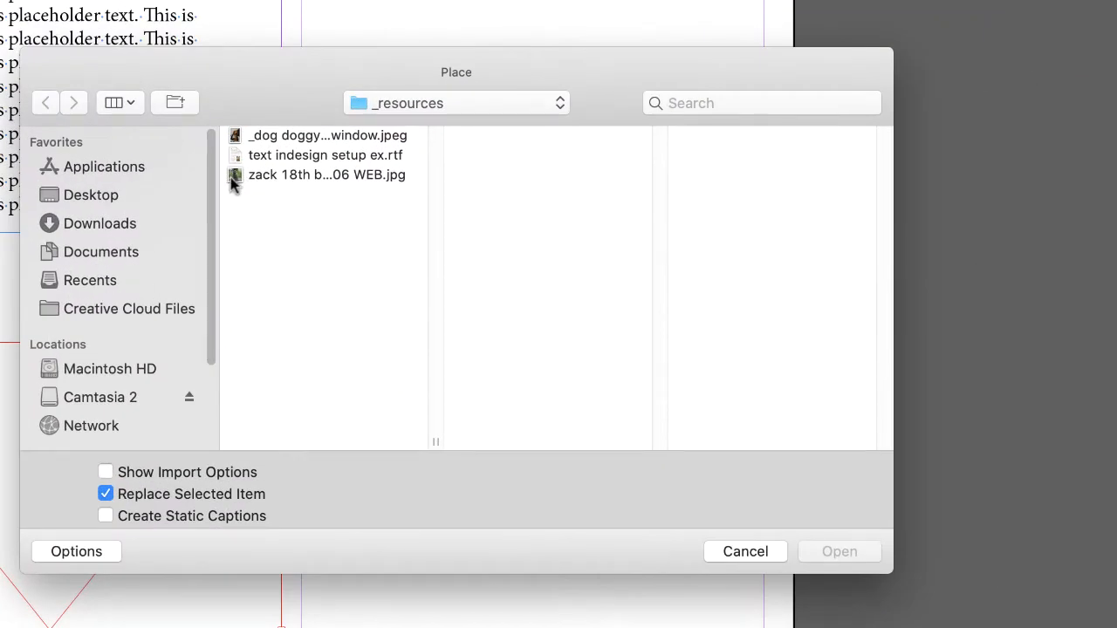
{"action": "left_click", "coordinate": [231, 177]}
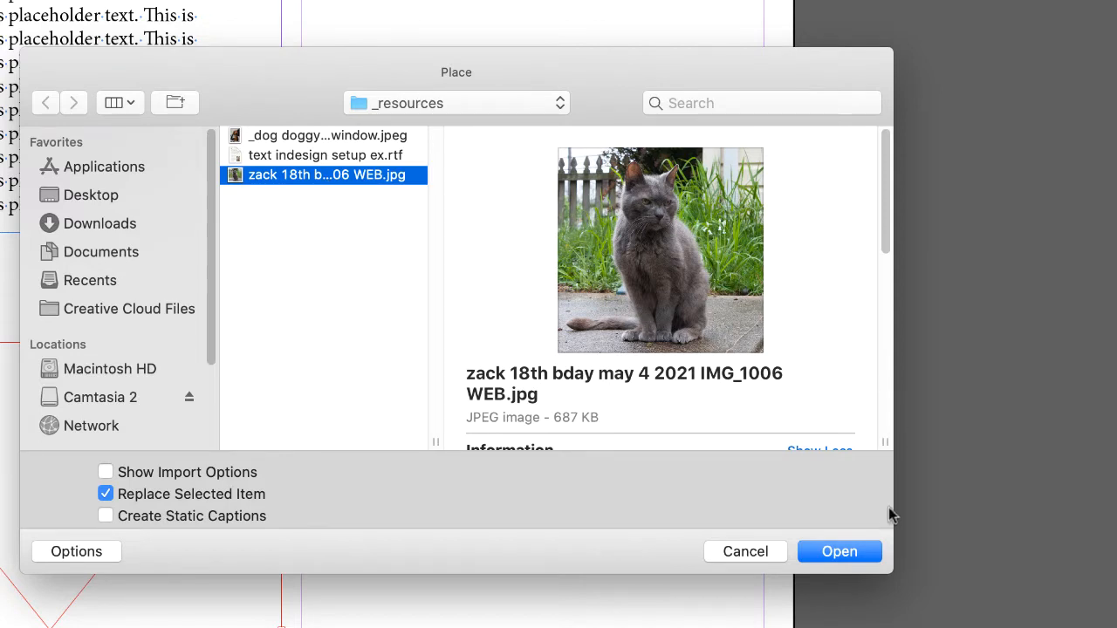
{"action": "left_click", "coordinate": [840, 552]}
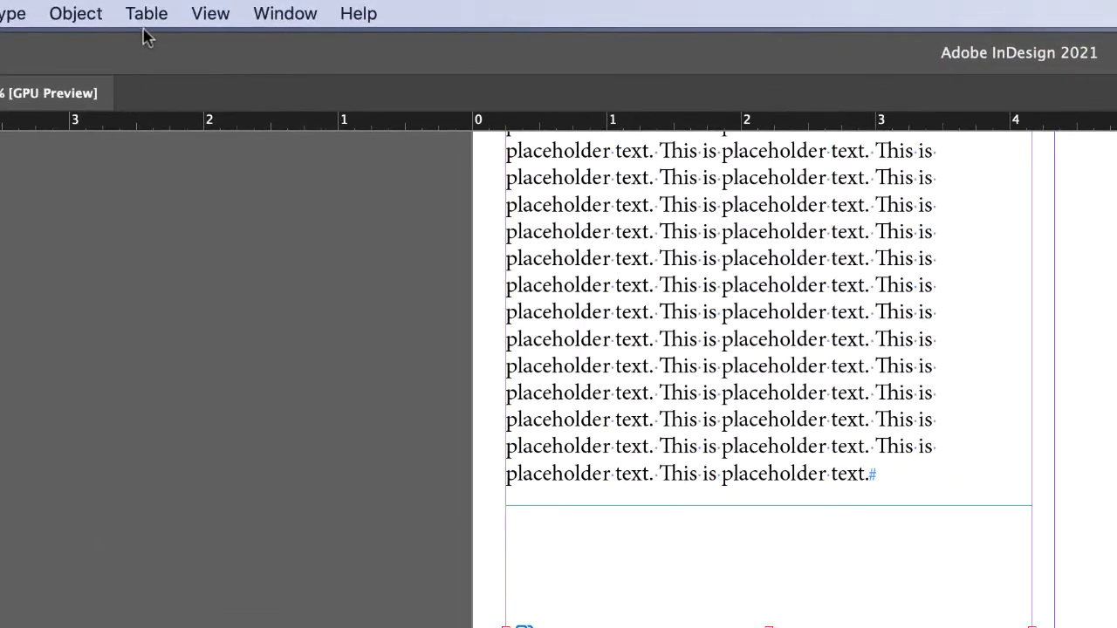
Fit the cat photo to its frame with Fill Frame Proportionally.
{"action": "left_click", "coordinate": [78, 16]}
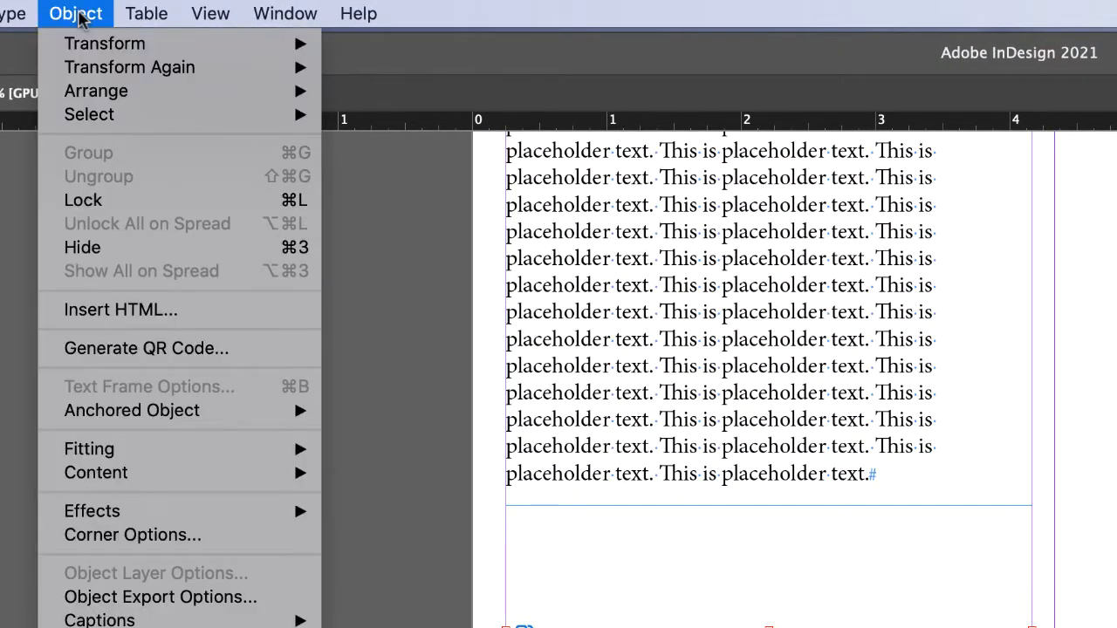
{"action": "mouse_move", "coordinate": [147, 457]}
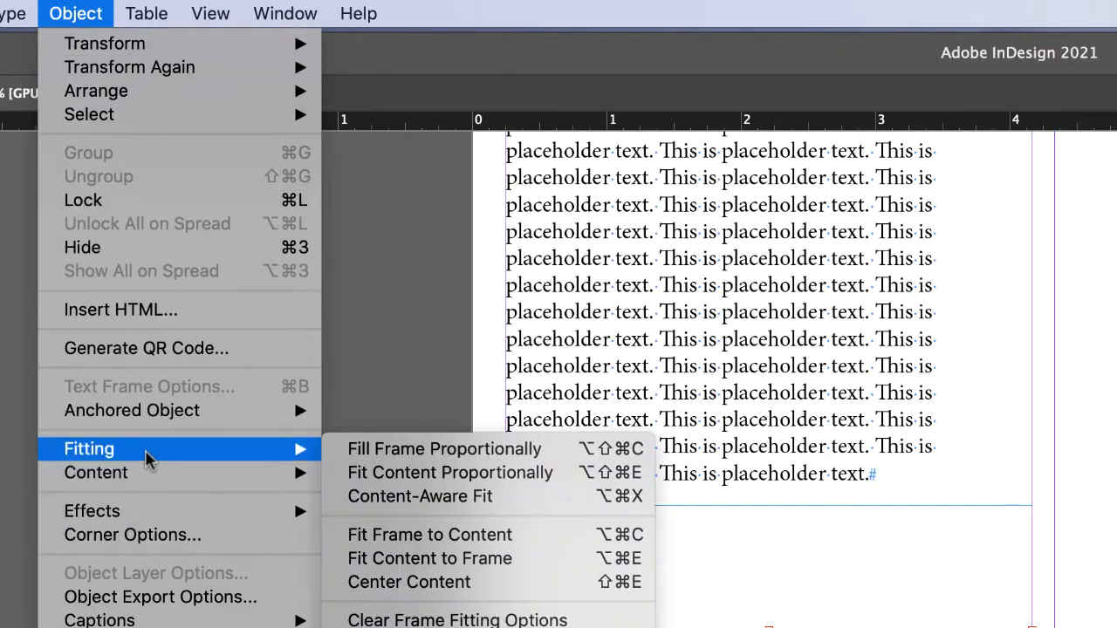
{"action": "left_click", "coordinate": [525, 452]}
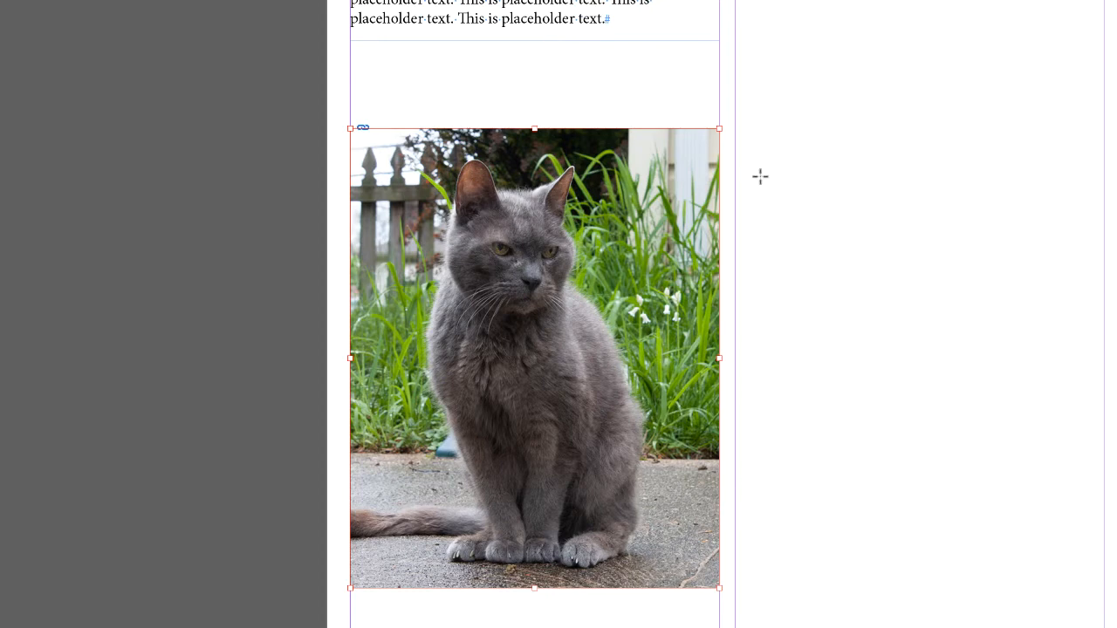
Select the cat photo inside its frame, enlarge it slightly in proportion from its center, and nudge it up three increments.
{"action": "scroll", "coordinate": [759, 179], "scroll_direction": "up", "scroll_amount": 2}
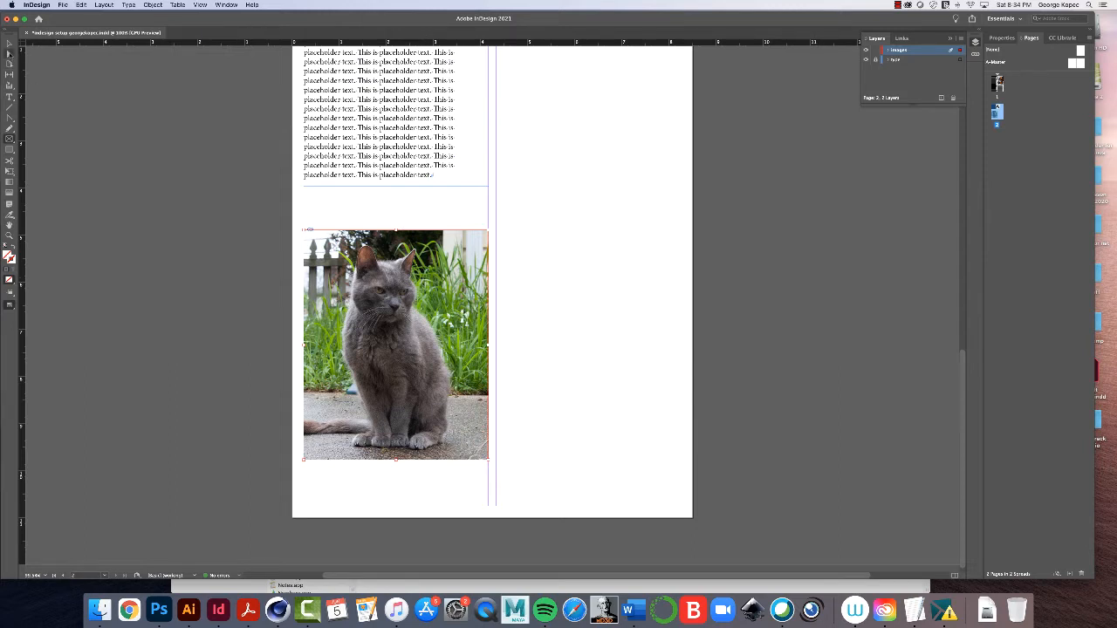
{"action": "left_click", "coordinate": [9, 53]}
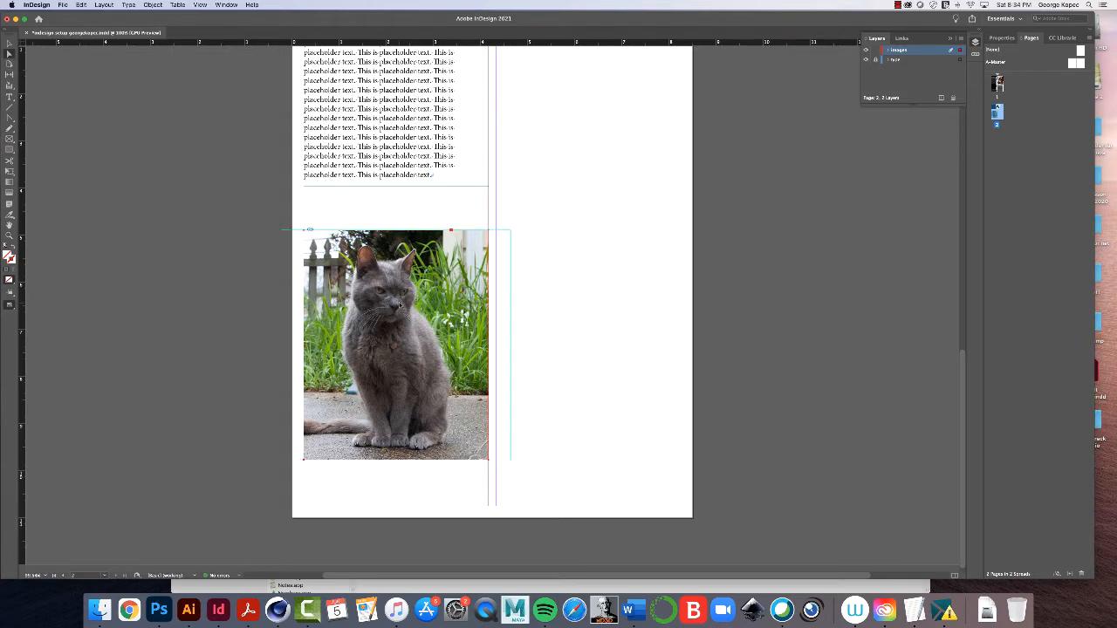
{"action": "left_click", "coordinate": [398, 302]}
{"action": "left_click_drag", "start_coordinate": [416, 322], "coordinate": [418, 330]}
{"action": "left_click_drag", "start_coordinate": [510, 460], "coordinate": [516, 464]}
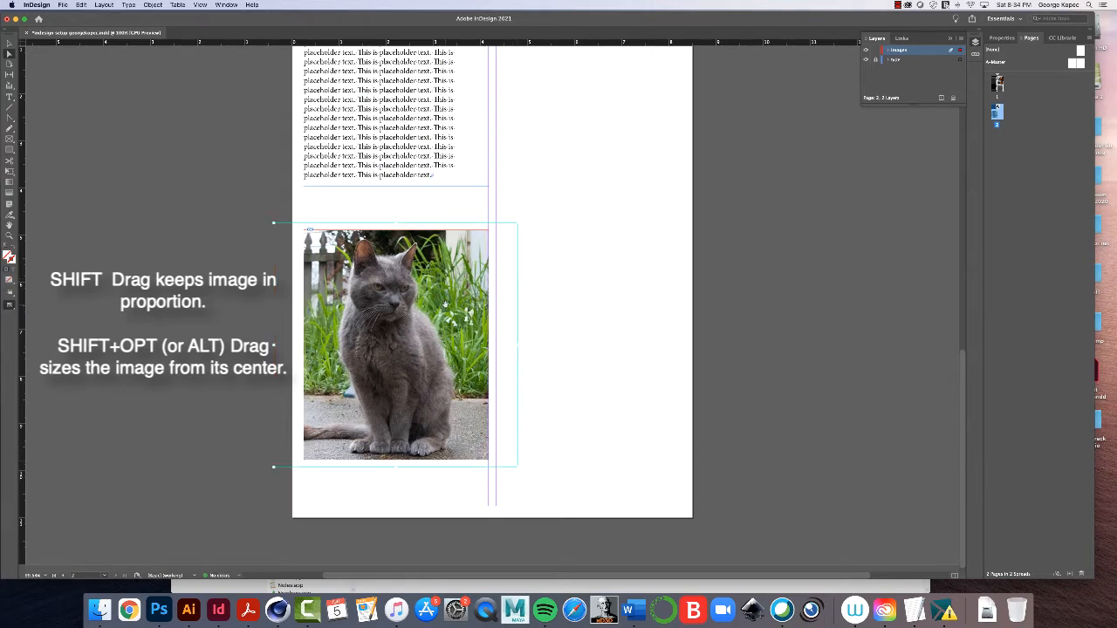
{"action": "key", "text": "Up"}
{"action": "key", "text": "Up"}
{"action": "key", "text": "Up"}
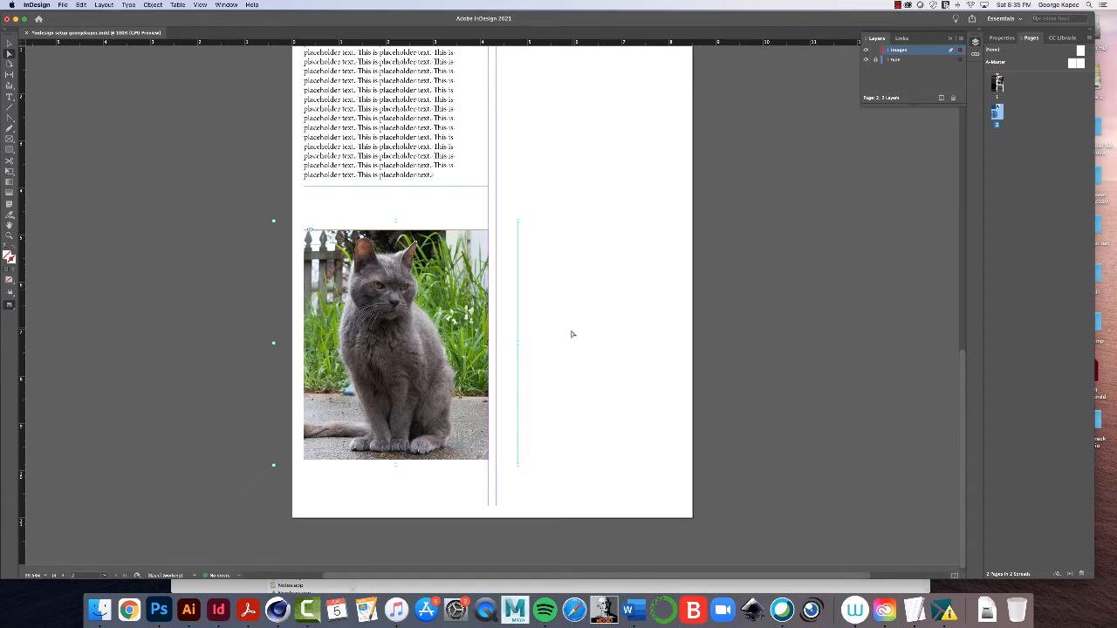
Save the finished two-page InDesign document.
{"action": "scroll", "coordinate": [572, 335], "scroll_direction": "up", "scroll_amount": 1}
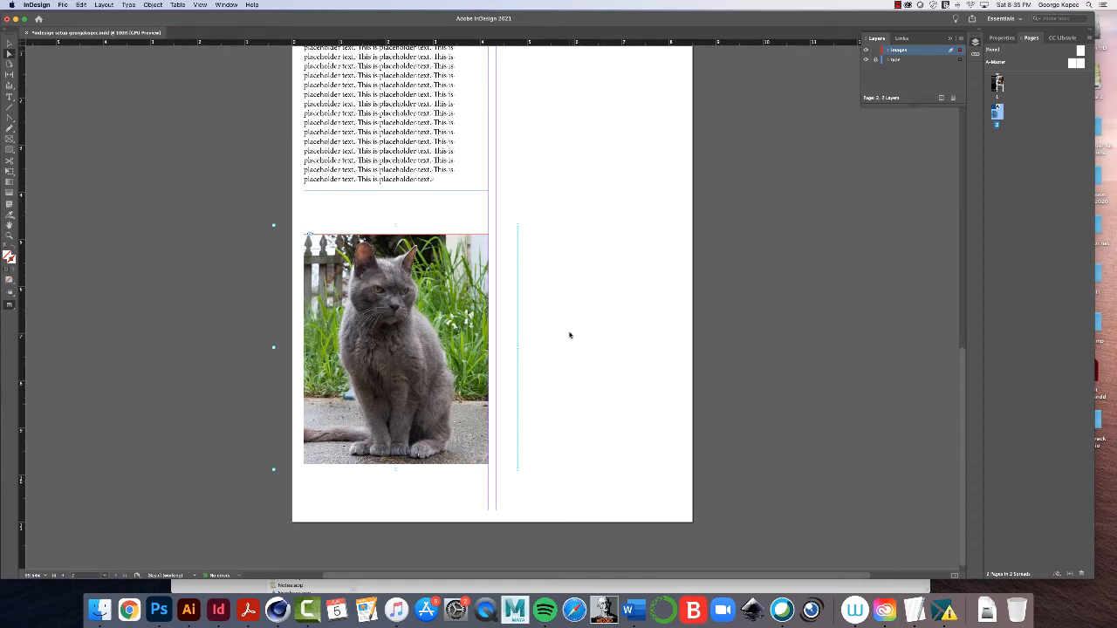
{"action": "scroll", "coordinate": [570, 335], "scroll_direction": "up", "scroll_amount": 3}
{"action": "scroll", "coordinate": [570, 336], "scroll_direction": "up", "scroll_amount": 5}
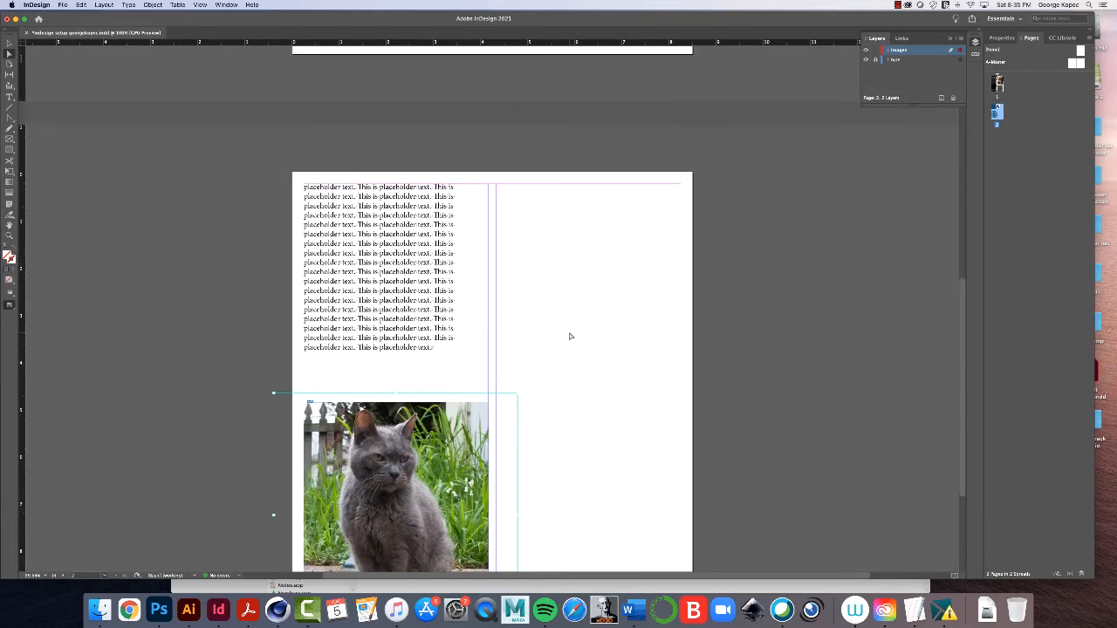
{"action": "scroll", "coordinate": [570, 335], "scroll_direction": "down", "scroll_amount": 7}
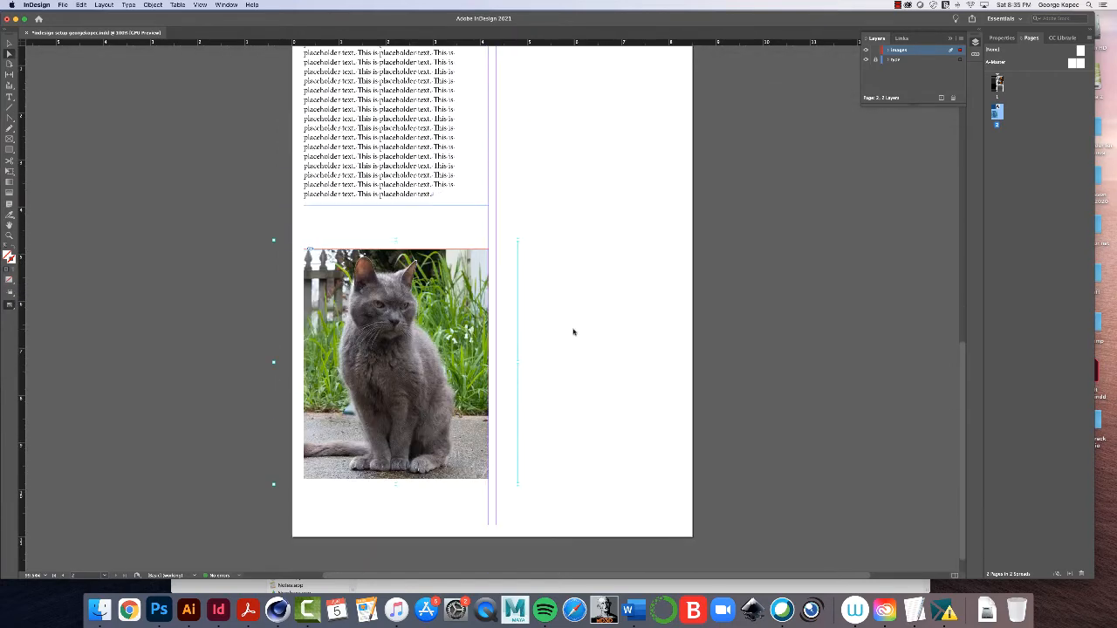
{"action": "left_click", "coordinate": [69, 6]}
{"action": "left_click", "coordinate": [96, 68]}
Start exporting the document as Adobe PDF (Print) into the indesign set up exercise folder, using the document name as the filename.
{"action": "left_click", "coordinate": [64, 6]}
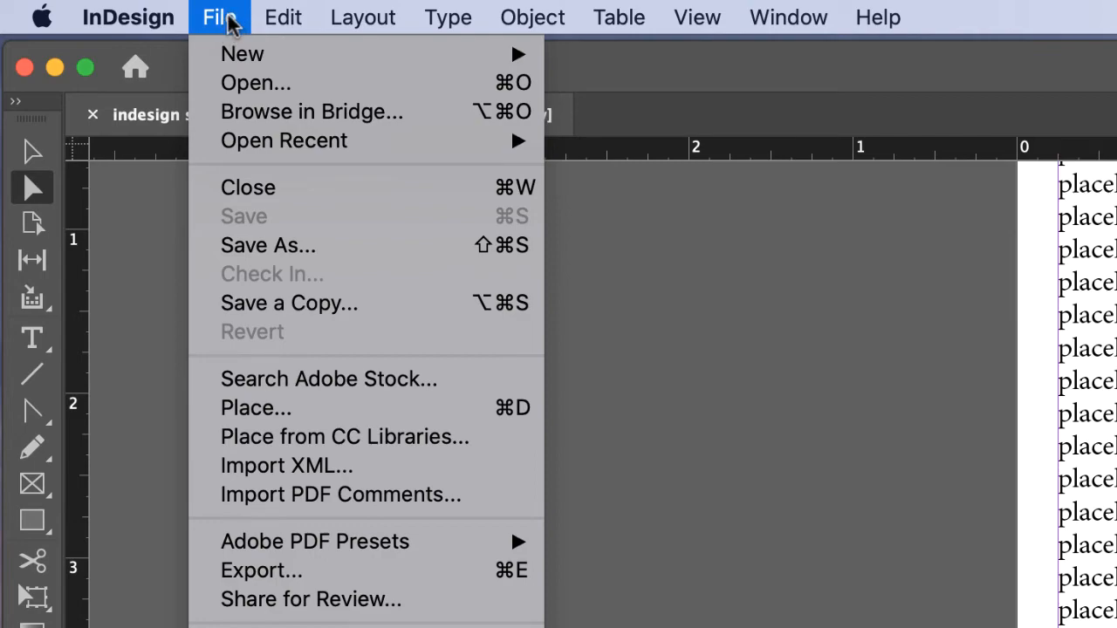
{"action": "left_click", "coordinate": [284, 571]}
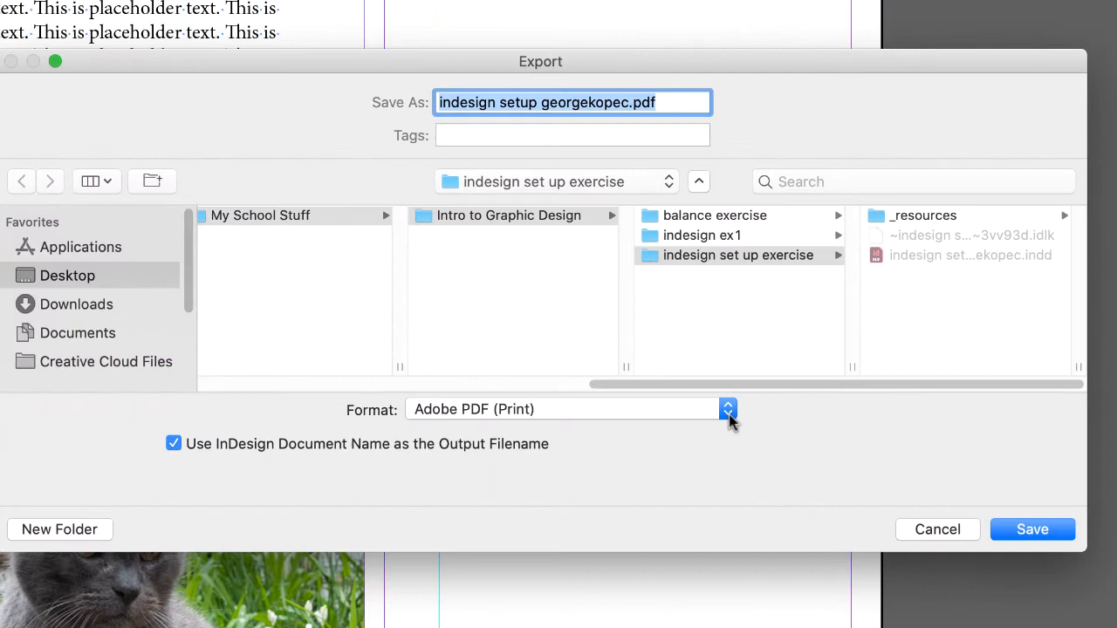
{"action": "left_click", "coordinate": [756, 424]}
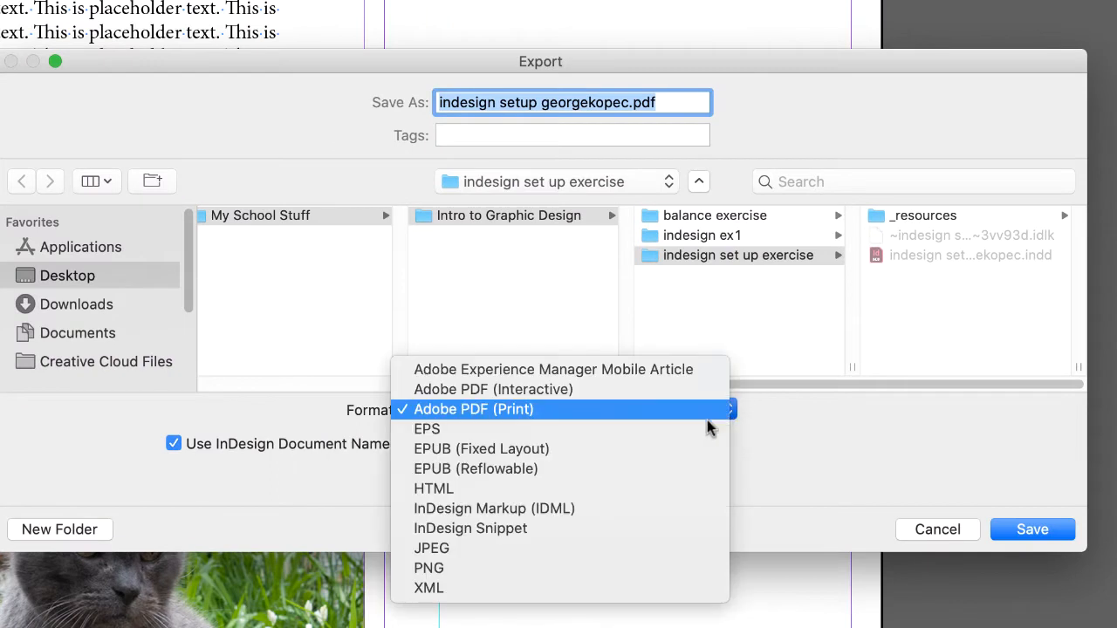
{"action": "left_click", "coordinate": [548, 412]}
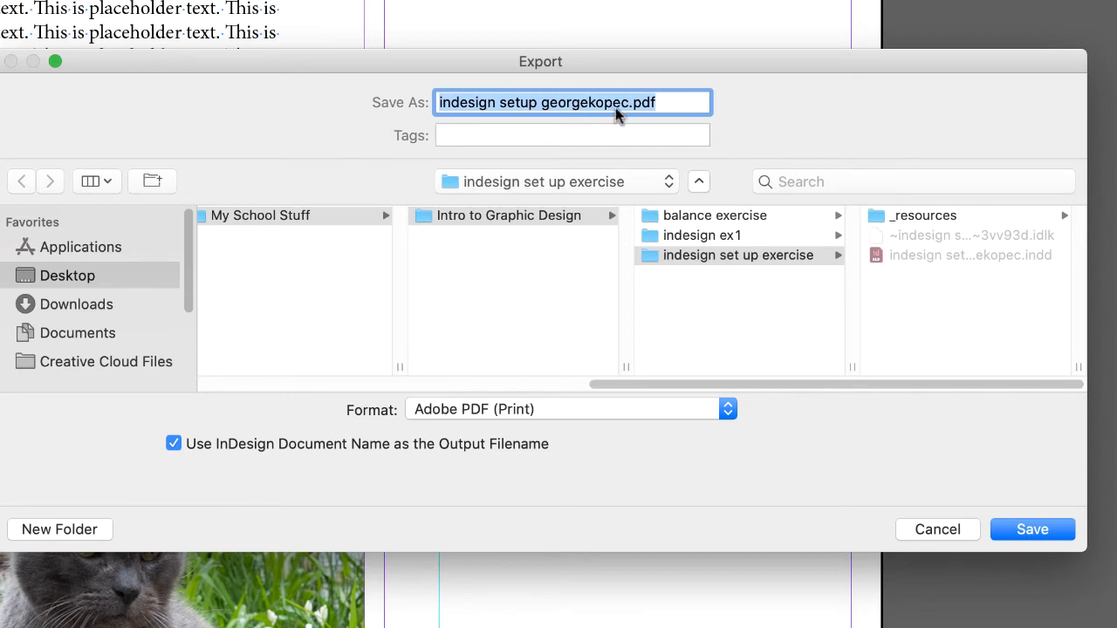
{"action": "left_click", "coordinate": [1028, 528]}
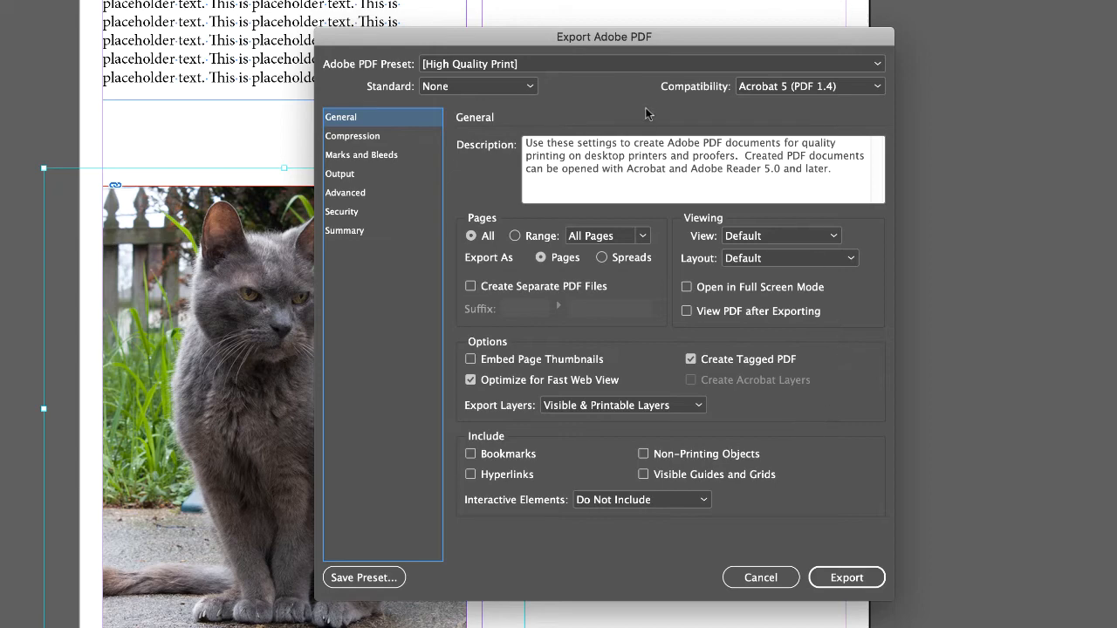
Export all pages of the PDF with the [High Quality Print] preset.
{"action": "left_click", "coordinate": [877, 64]}
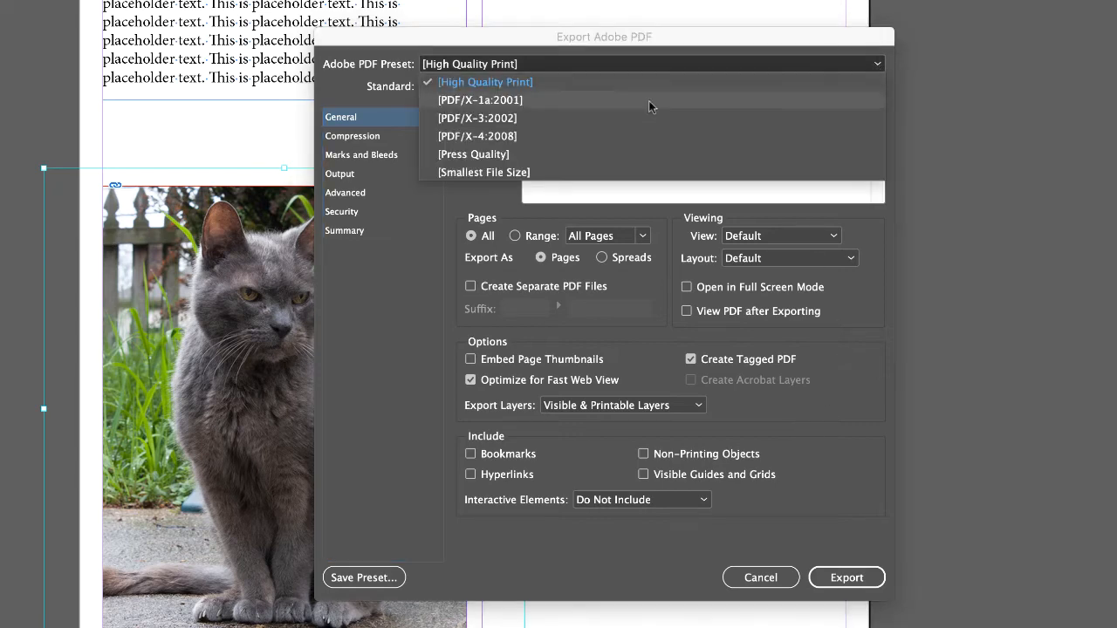
{"action": "left_click", "coordinate": [548, 85]}
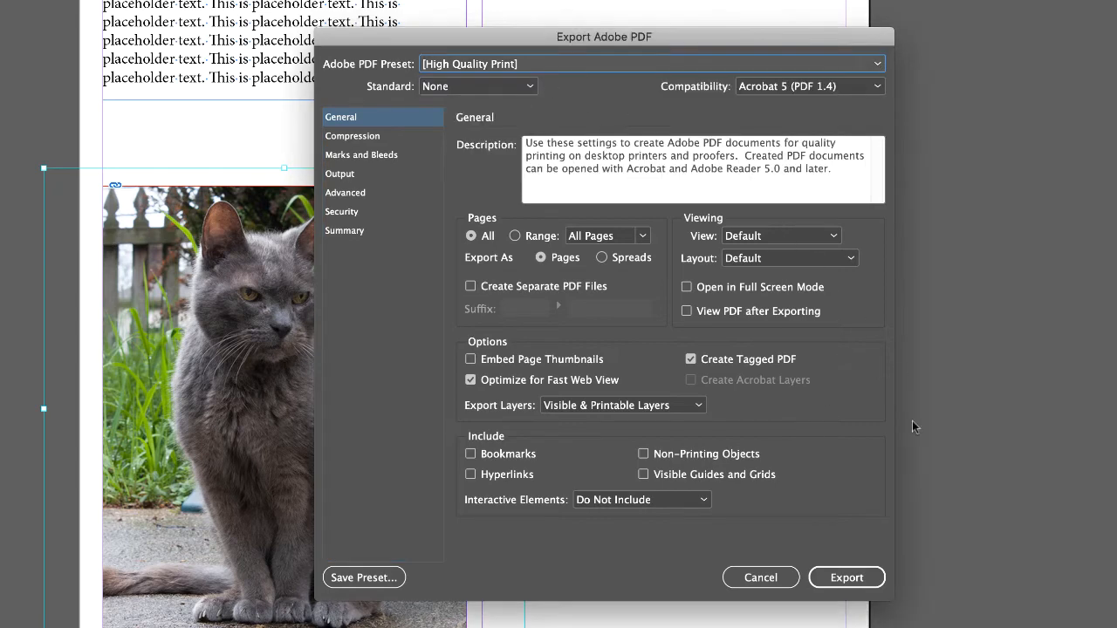
{"action": "left_click", "coordinate": [846, 578]}
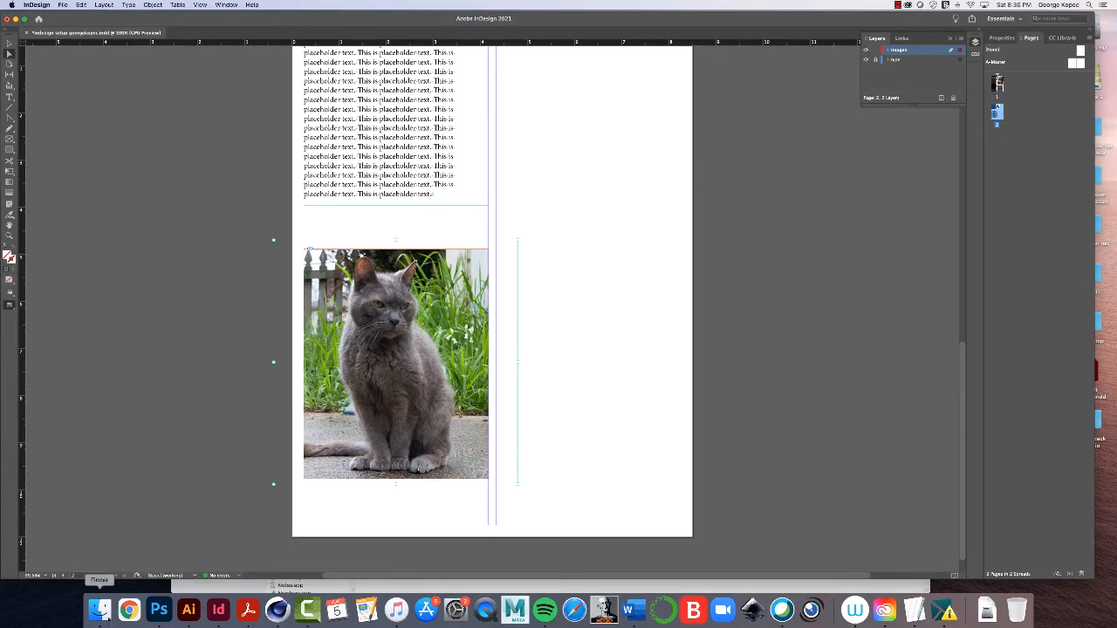
Switch to Finder and open the indesign set up exercise folder under Desktop, placeholder, My Computer, My School Stuff, Intro to Graphic Design.
{"action": "left_click", "coordinate": [104, 613]}
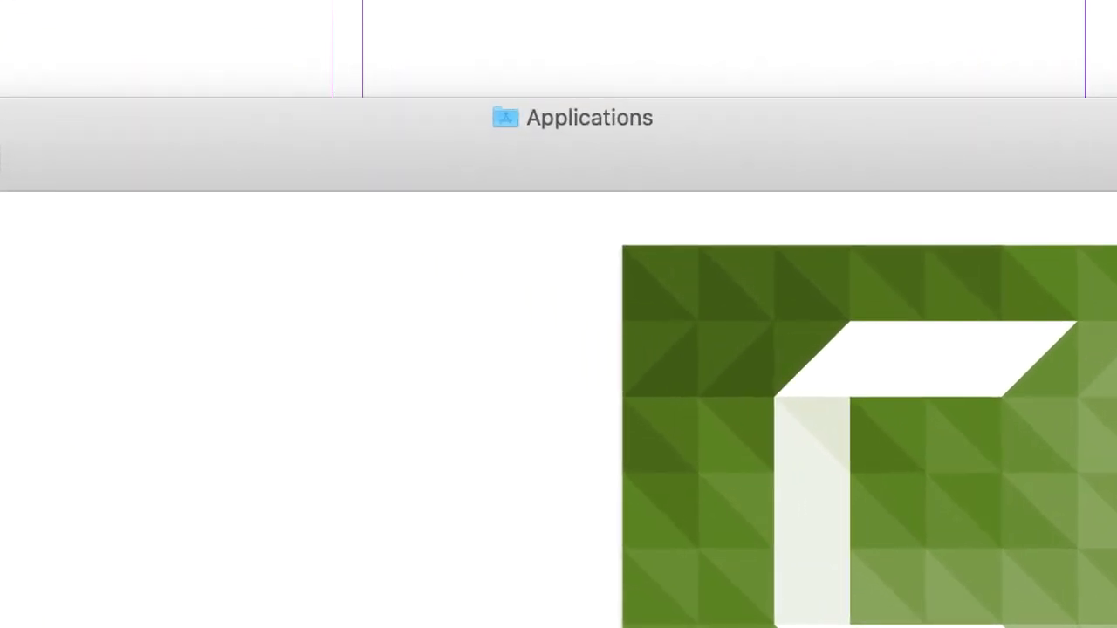
{"action": "key", "text": "shift+super+d"}
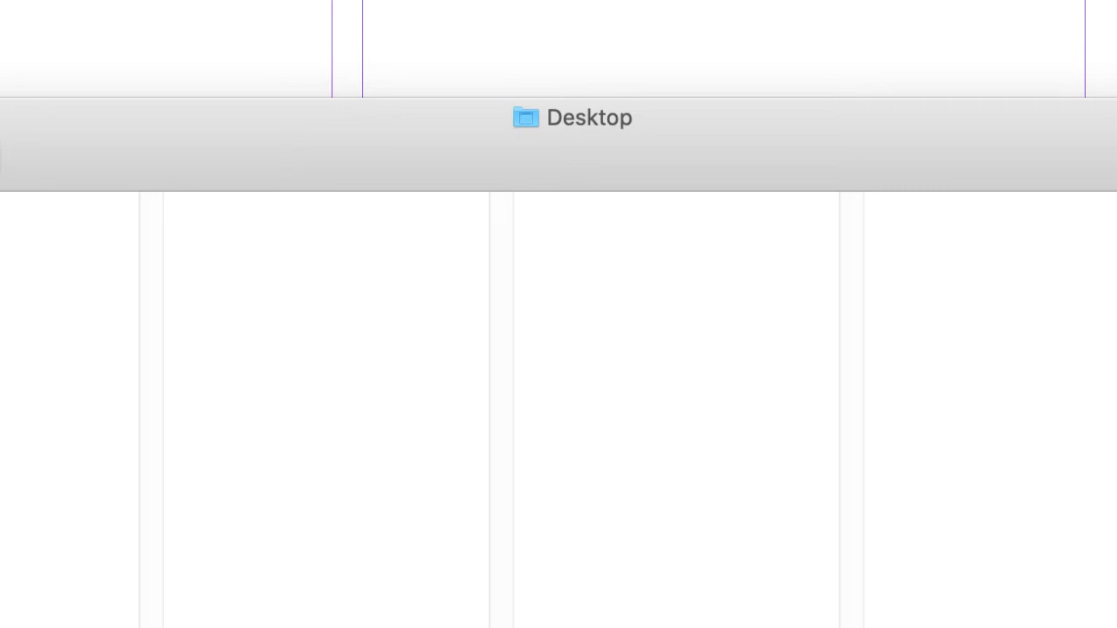
{"action": "key", "text": "Down"}
{"action": "left_click", "coordinate": [69, 206]}
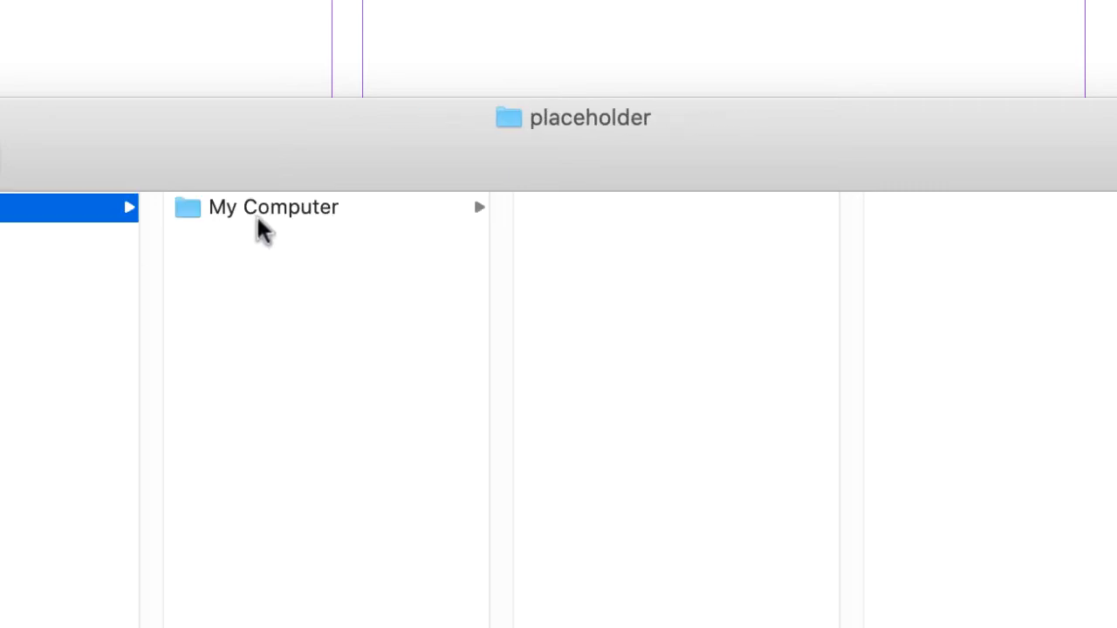
{"action": "left_click", "coordinate": [257, 211]}
{"action": "left_click", "coordinate": [580, 209]}
{"action": "left_click", "coordinate": [934, 209]}
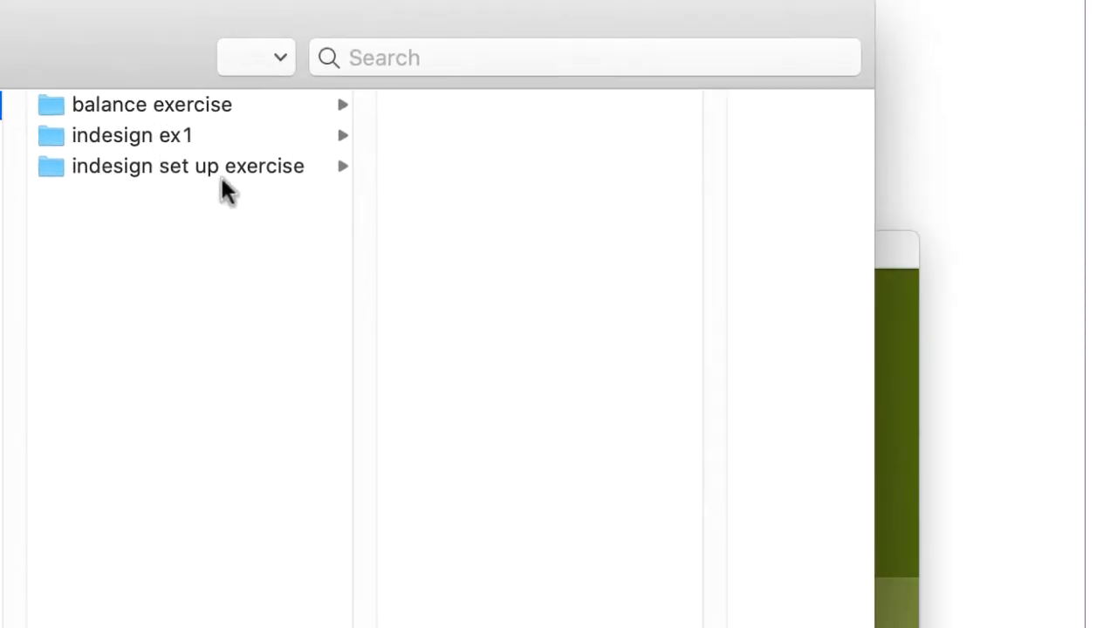
{"action": "left_click", "coordinate": [197, 177]}
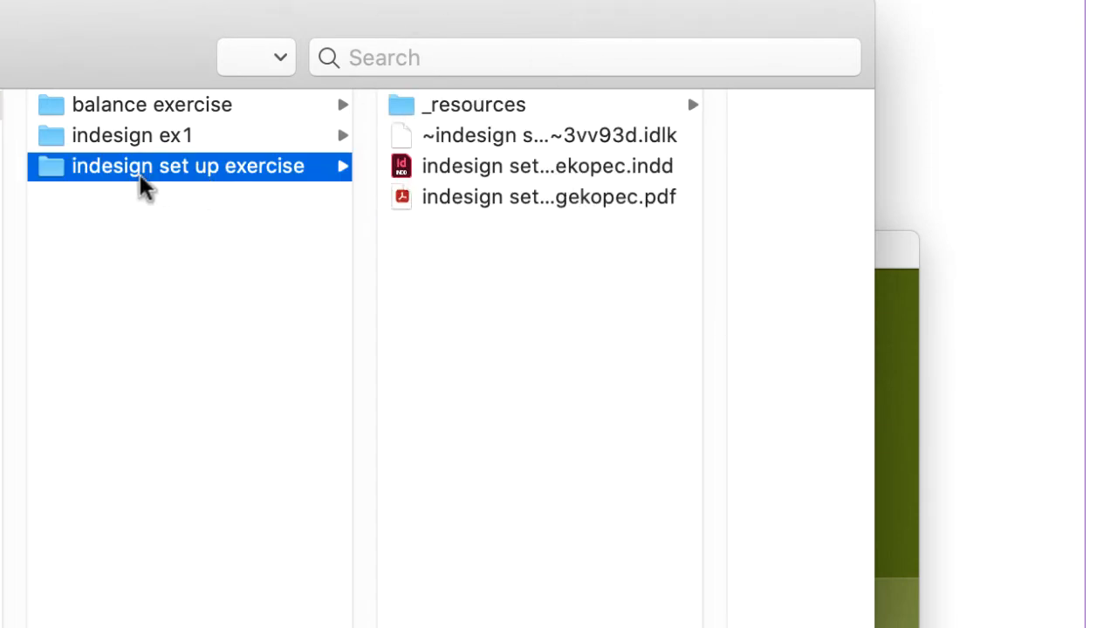
Widen the file column to show full filenames and open the exported PDF in Acrobat.
{"action": "left_click", "coordinate": [409, 200]}
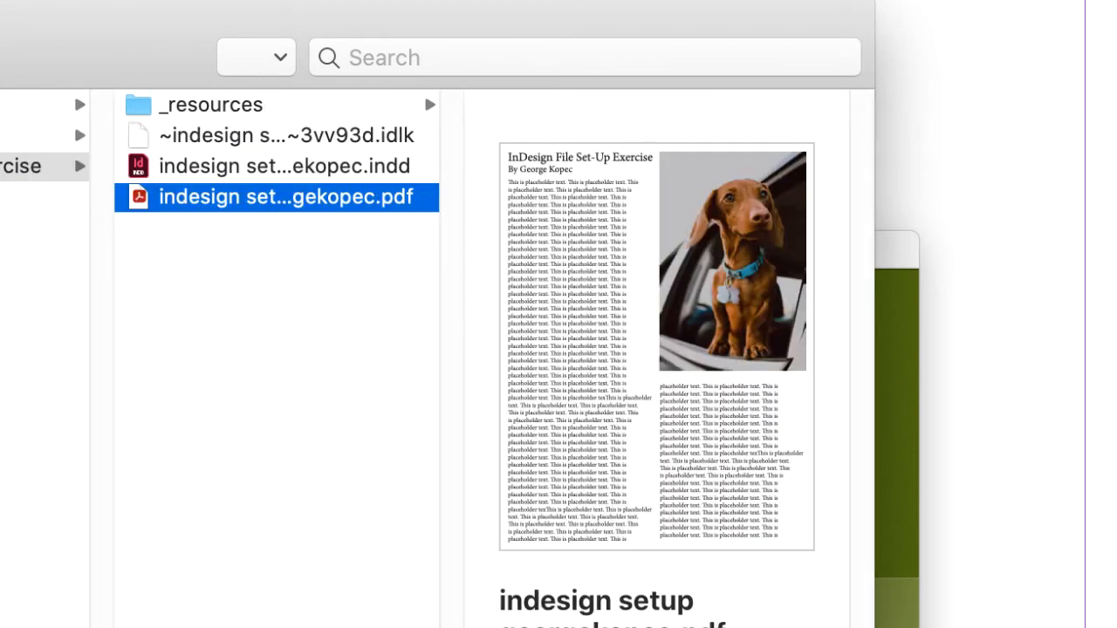
{"action": "left_click_drag", "start_coordinate": [452, 625], "coordinate": [621, 625]}
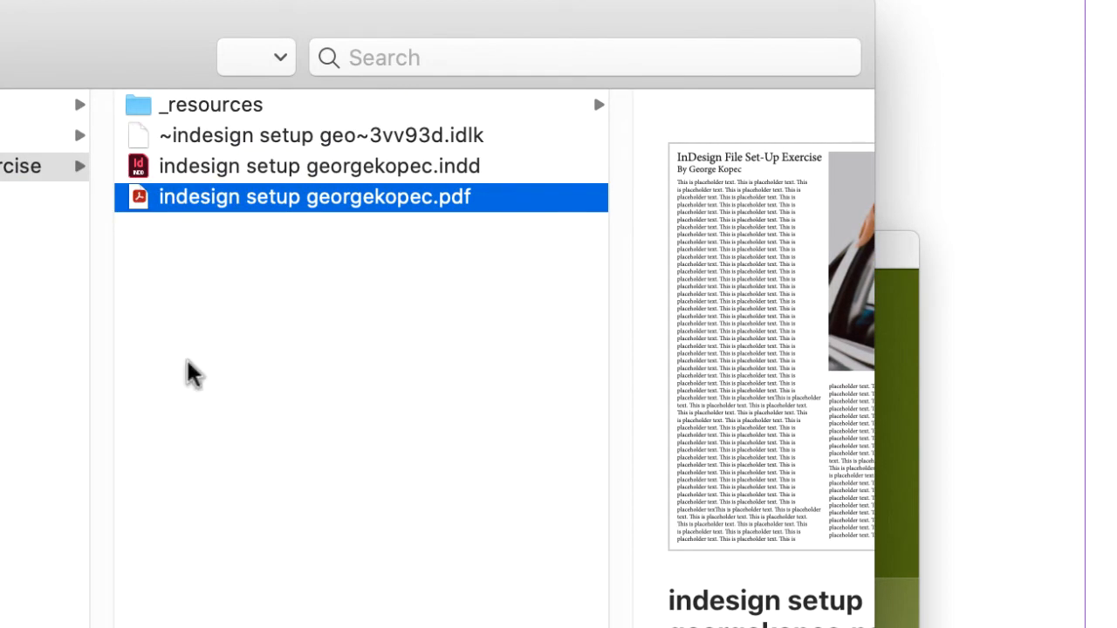
{"action": "double_click", "coordinate": [140, 200]}
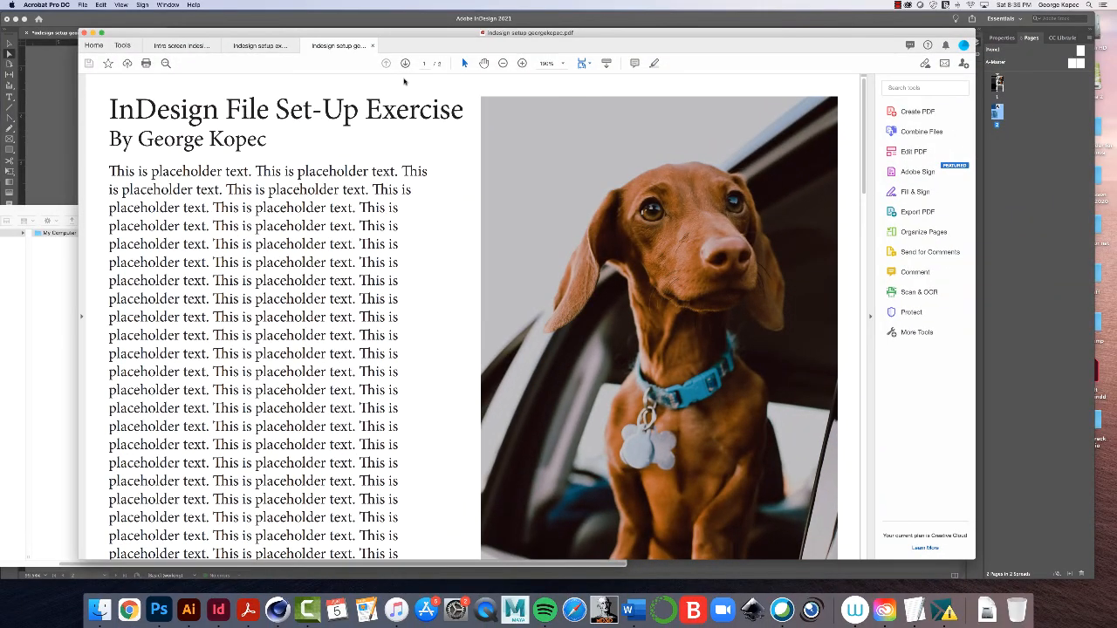
Fit the PDF page to the window and examine the text columns and photos on both pages.
{"action": "key", "text": "super+0"}
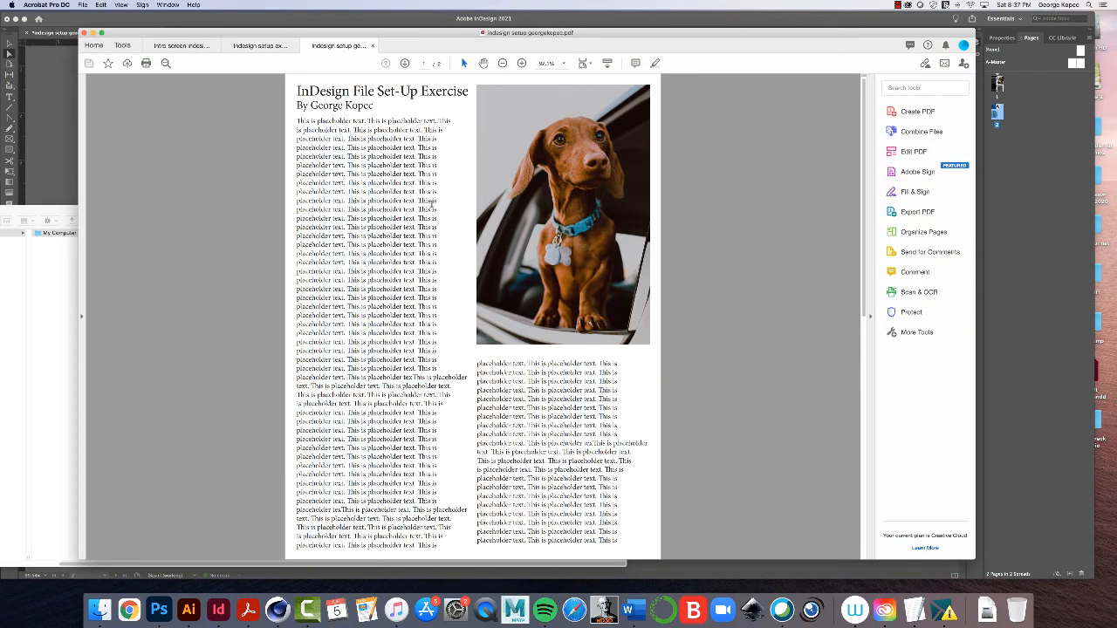
{"action": "scroll", "coordinate": [431, 253], "scroll_direction": "down", "scroll_amount": 2}
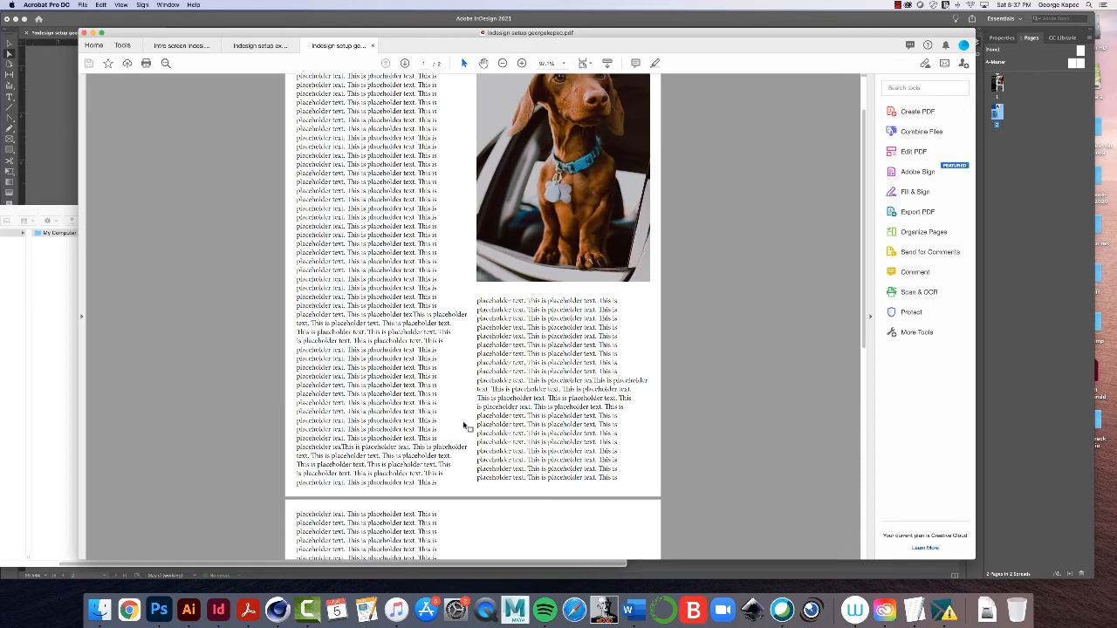
{"action": "scroll", "coordinate": [456, 324], "scroll_direction": "down", "scroll_amount": 7}
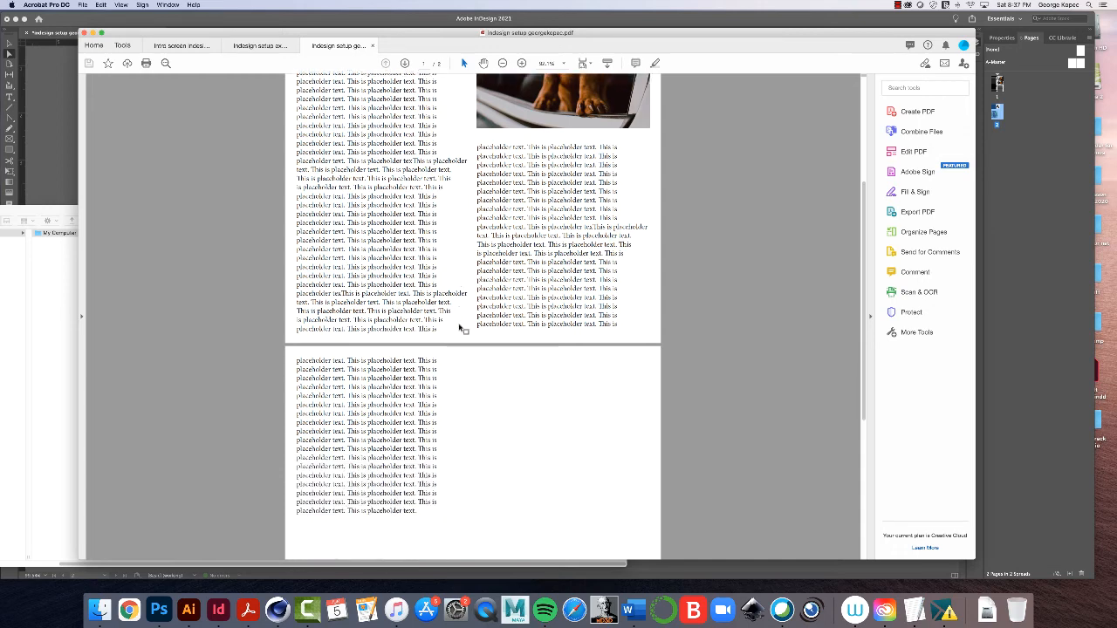
{"action": "scroll", "coordinate": [455, 314], "scroll_direction": "up", "scroll_amount": 3}
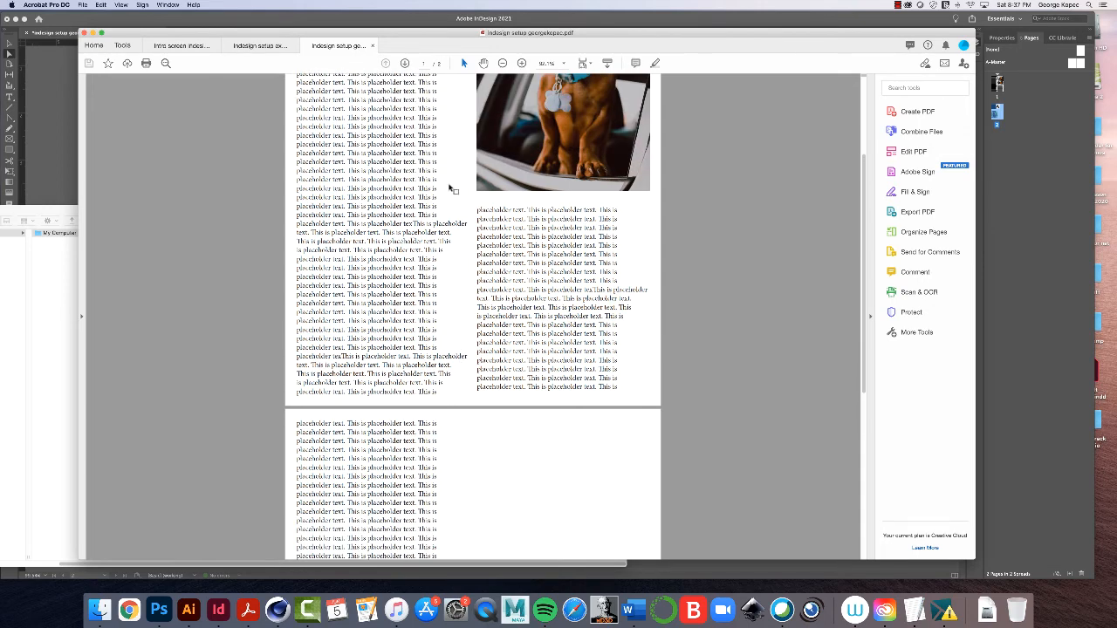
{"action": "scroll", "coordinate": [451, 186], "scroll_direction": "up", "scroll_amount": 4}
{"action": "scroll", "coordinate": [451, 207], "scroll_direction": "down", "scroll_amount": 8}
{"action": "scroll", "coordinate": [456, 220], "scroll_direction": "down", "scroll_amount": 12}
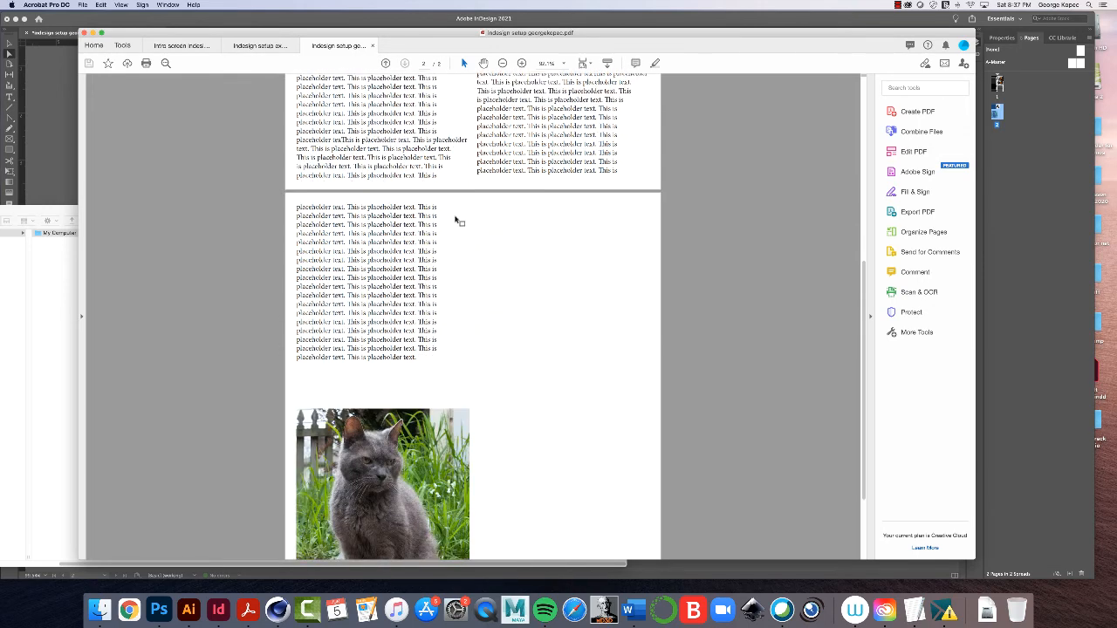
{"action": "scroll", "coordinate": [456, 221], "scroll_direction": "up", "scroll_amount": 20}
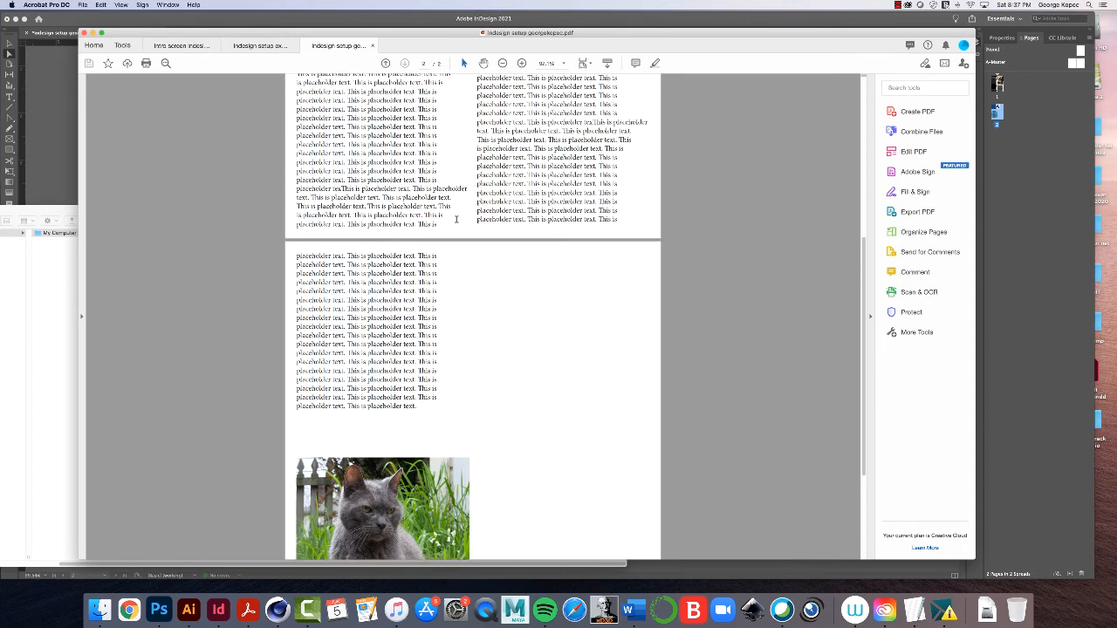
{"action": "scroll", "coordinate": [459, 220], "scroll_direction": "down", "scroll_amount": 2}
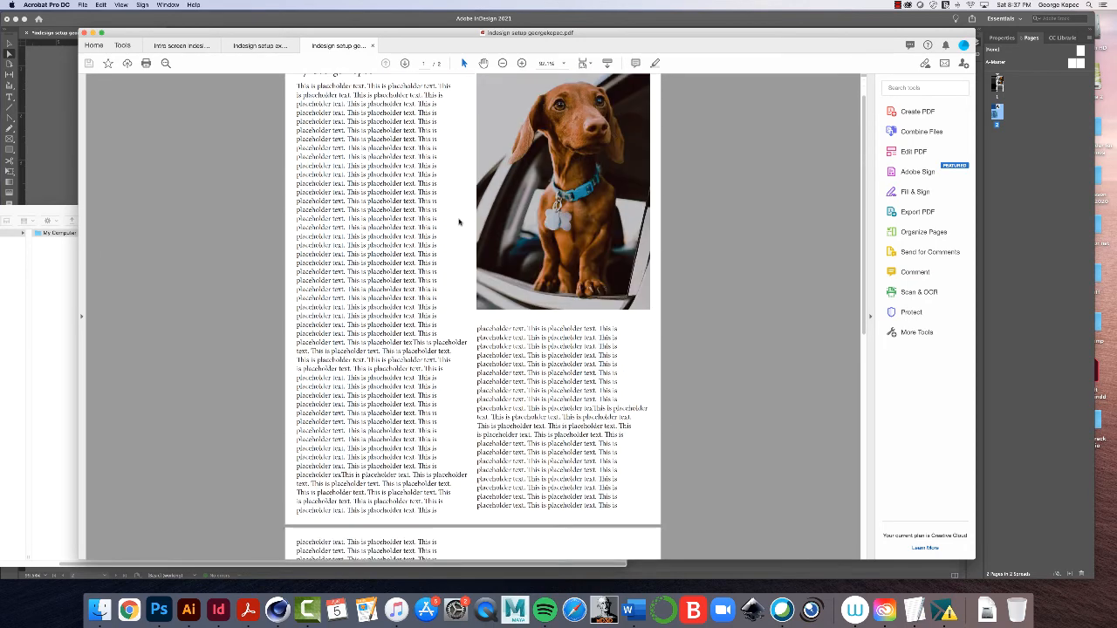
{"action": "scroll", "coordinate": [459, 220], "scroll_direction": "up", "scroll_amount": 2}
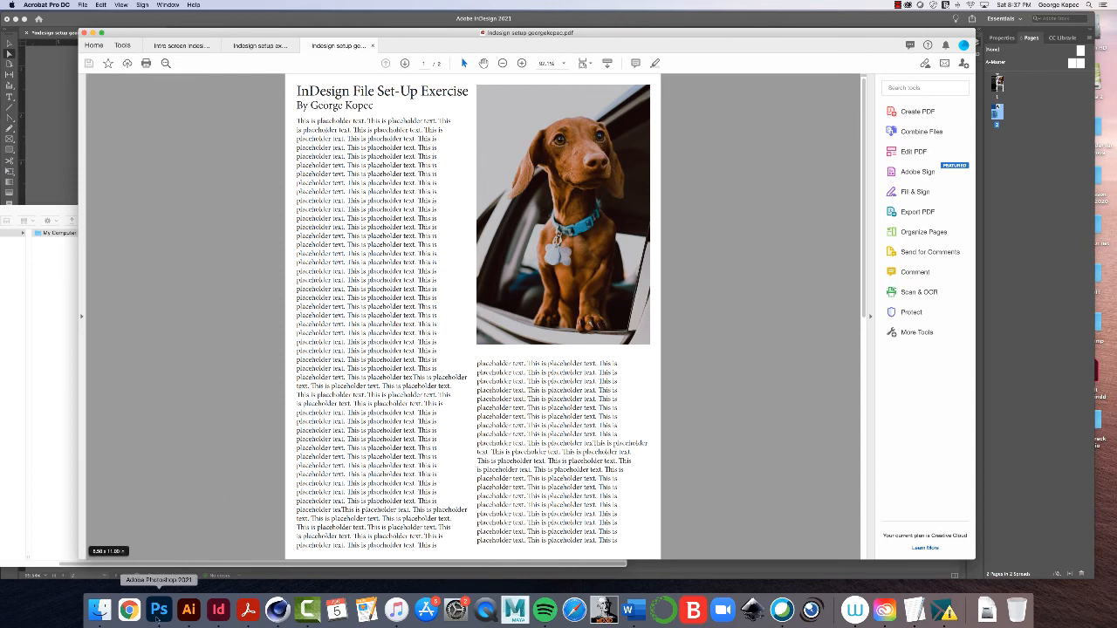
Switch back to InDesign and review the layout of pages 1 and 2 against the exported PDF.
{"action": "left_click", "coordinate": [218, 609]}
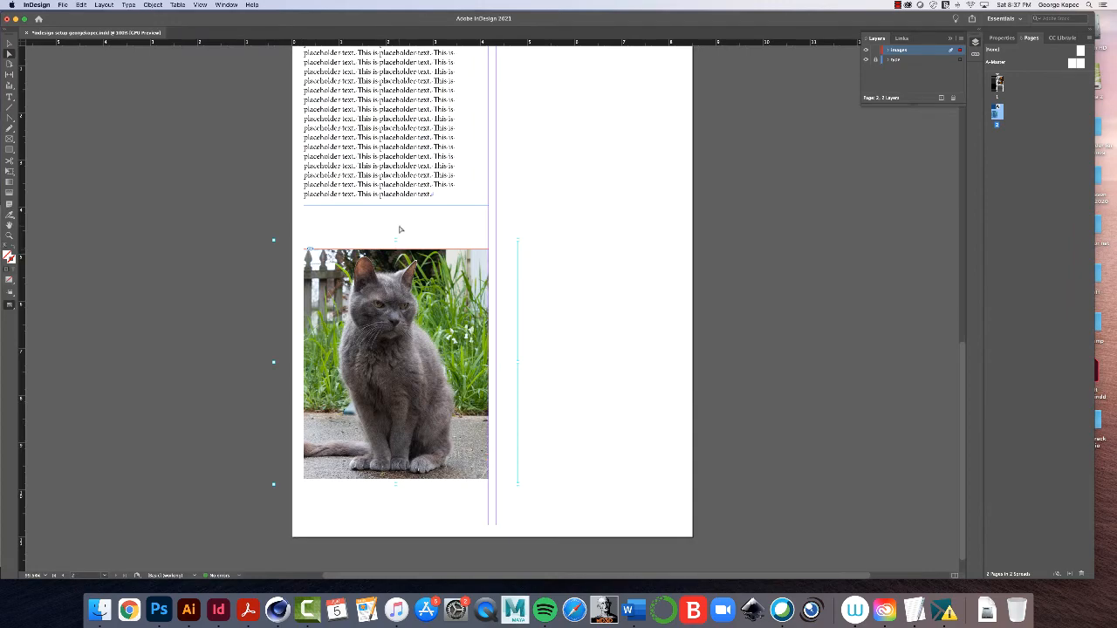
{"action": "scroll", "coordinate": [397, 230], "scroll_direction": "up", "scroll_amount": 6}
{"action": "scroll", "coordinate": [395, 232], "scroll_direction": "up", "scroll_amount": 5}
{"action": "scroll", "coordinate": [395, 231], "scroll_direction": "down", "scroll_amount": 2}
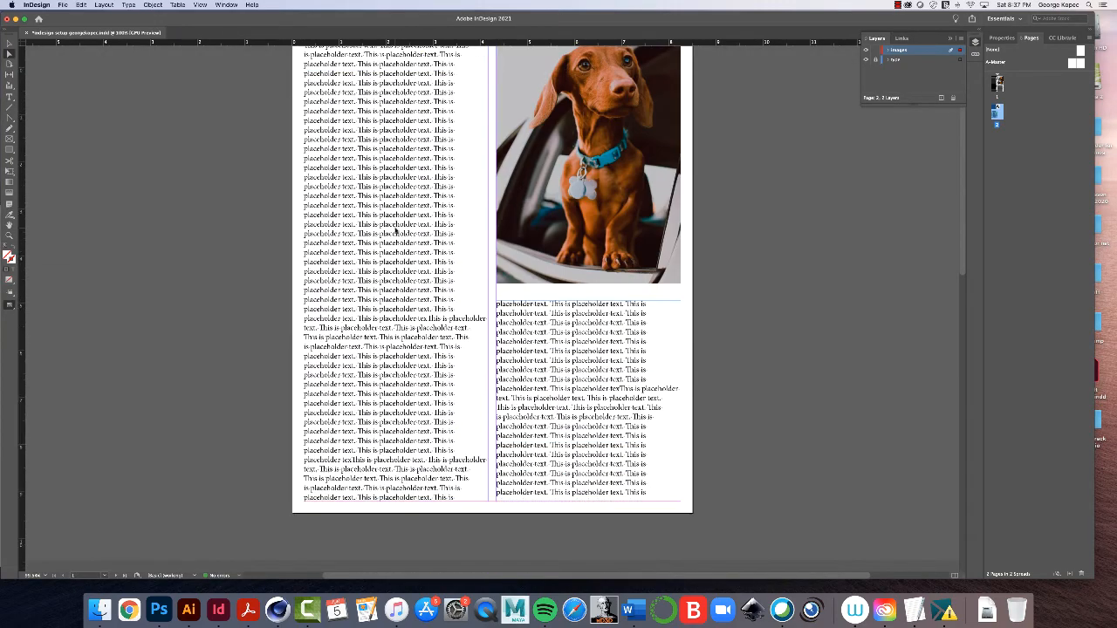
{"action": "scroll", "coordinate": [396, 231], "scroll_direction": "up", "scroll_amount": 1}
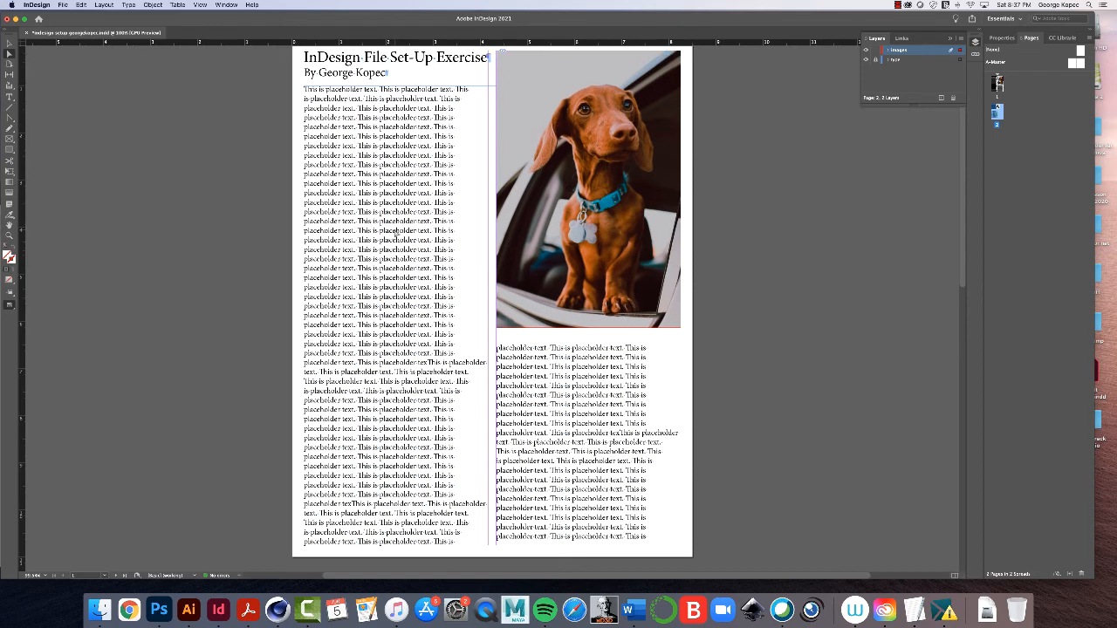
{"action": "scroll", "coordinate": [395, 231], "scroll_direction": "up", "scroll_amount": 2}
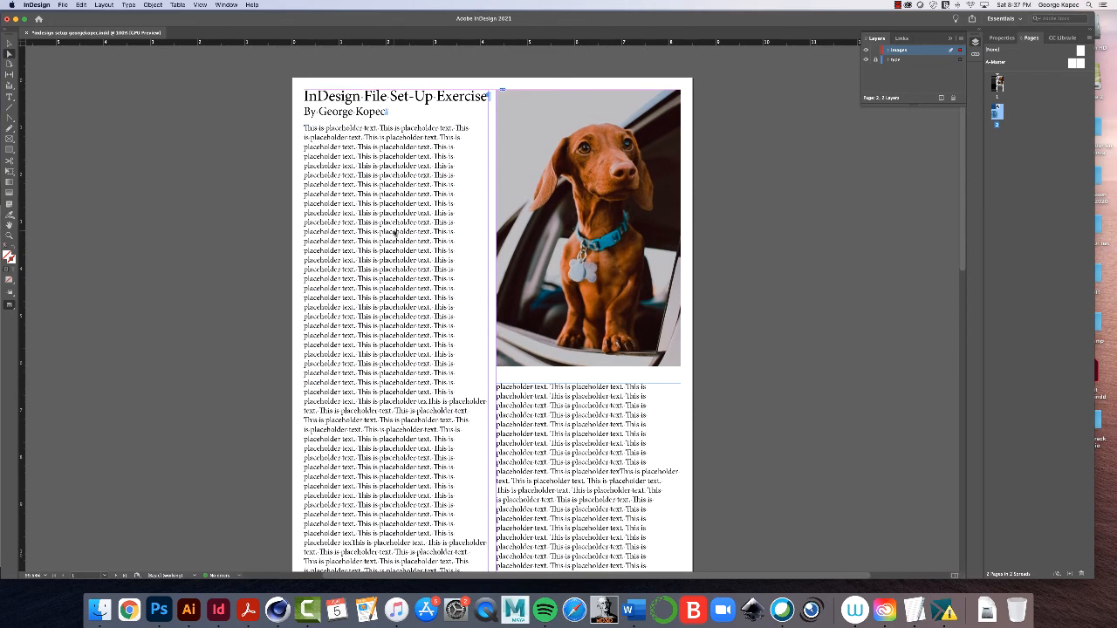
{"action": "scroll", "coordinate": [395, 232], "scroll_direction": "down", "scroll_amount": 20}
{"action": "scroll", "coordinate": [395, 232], "scroll_direction": "up", "scroll_amount": 20}
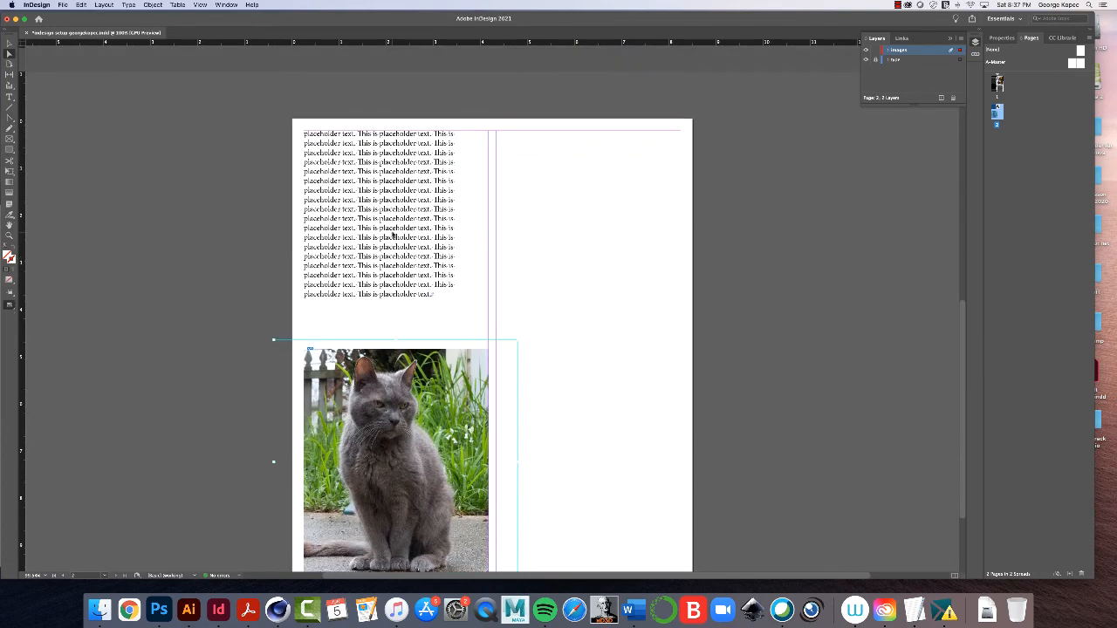
{"action": "scroll", "coordinate": [395, 234], "scroll_direction": "down", "scroll_amount": 2}
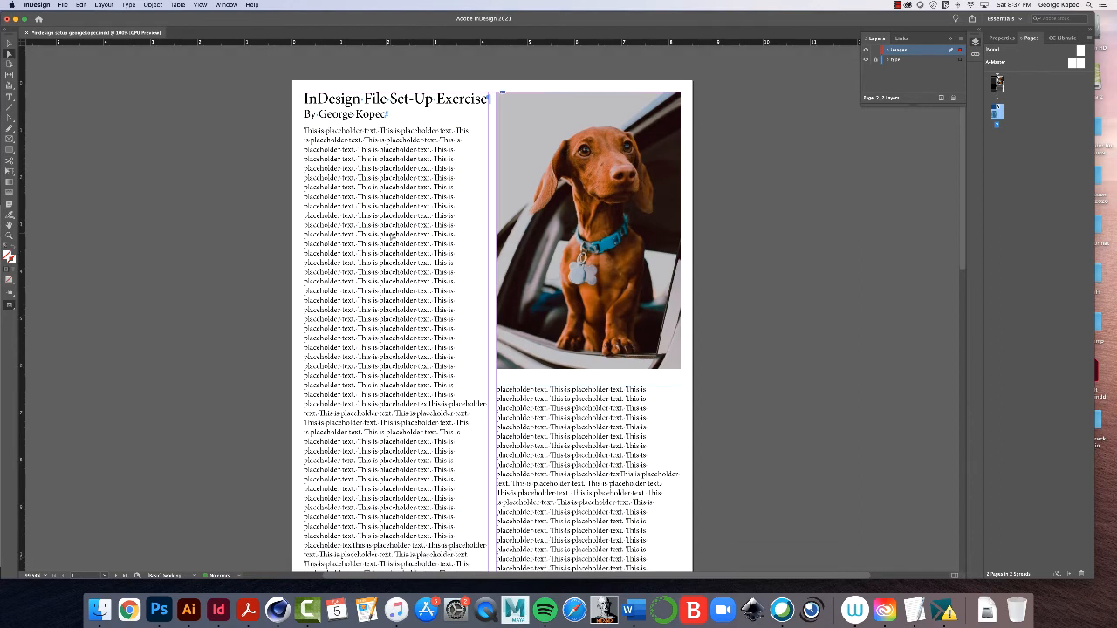